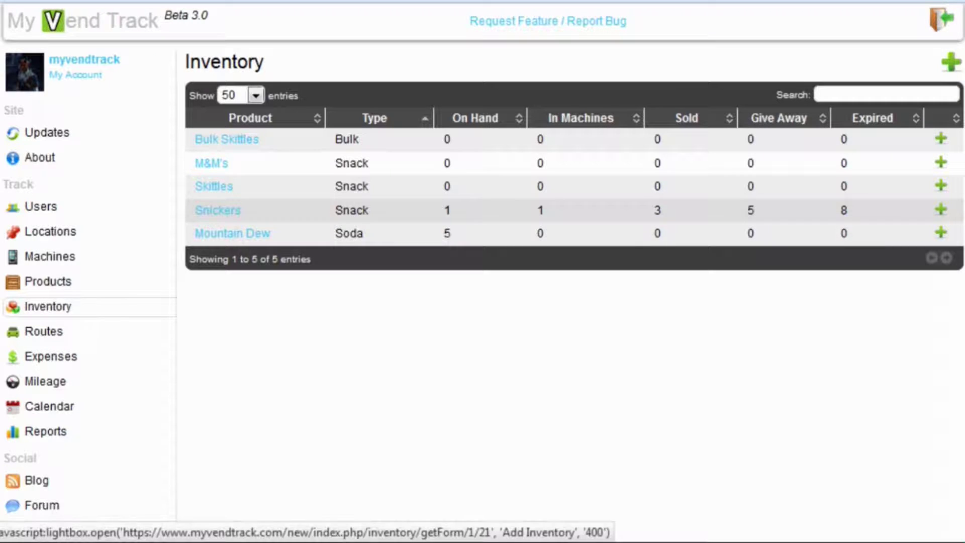
Step: Add a $20 Snickers case of size 10 with 10 units per case to on-hand inventory
click(940, 210)
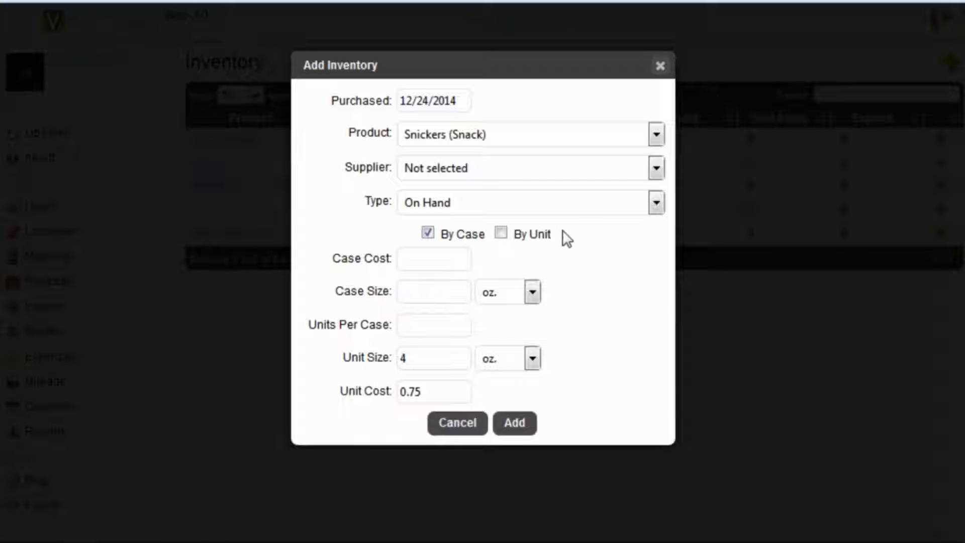
click(501, 234)
click(428, 234)
click(430, 256)
text(20)
click(455, 285)
text(10)
click(460, 323)
text(10)
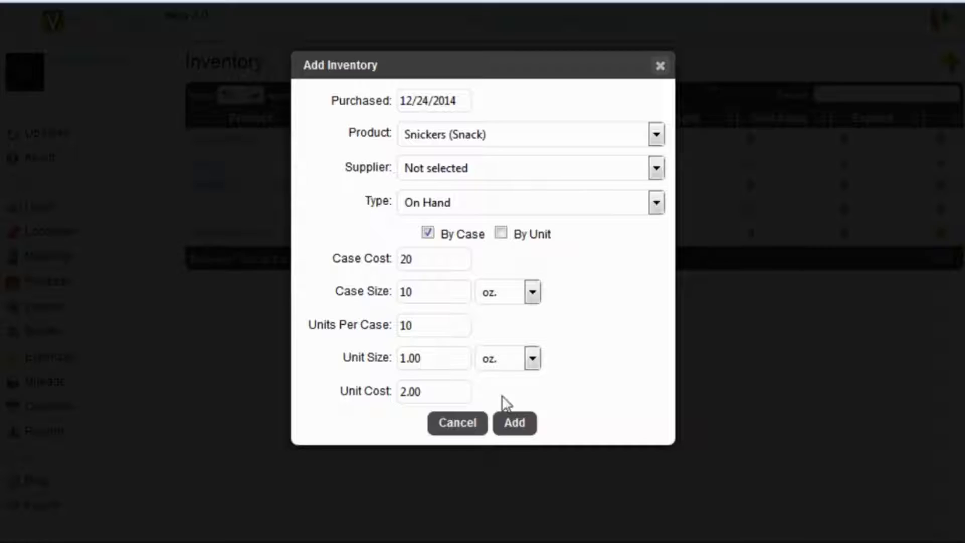
click(511, 421)
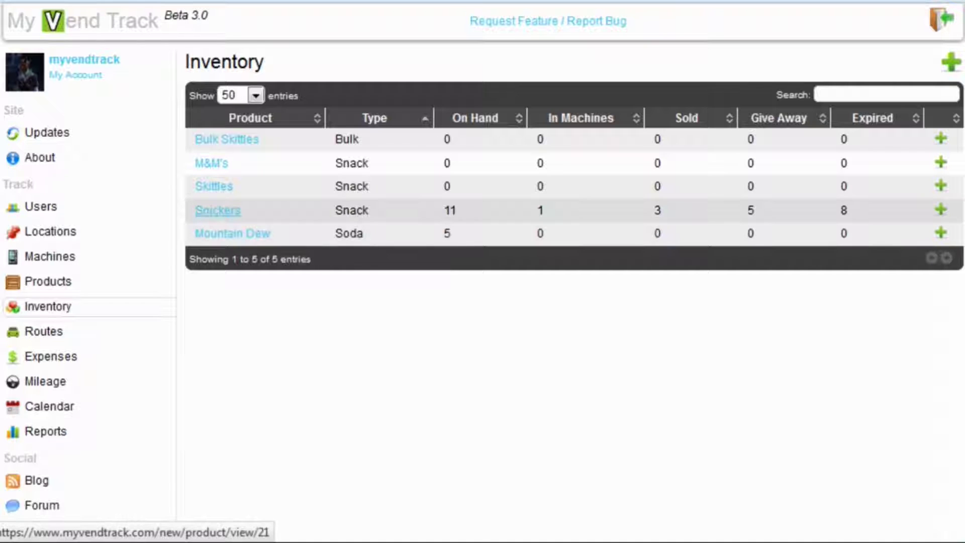
Step: Open the Snickers product page and filter its units through In Machines, Expired, Give Away and Sold
click(216, 214)
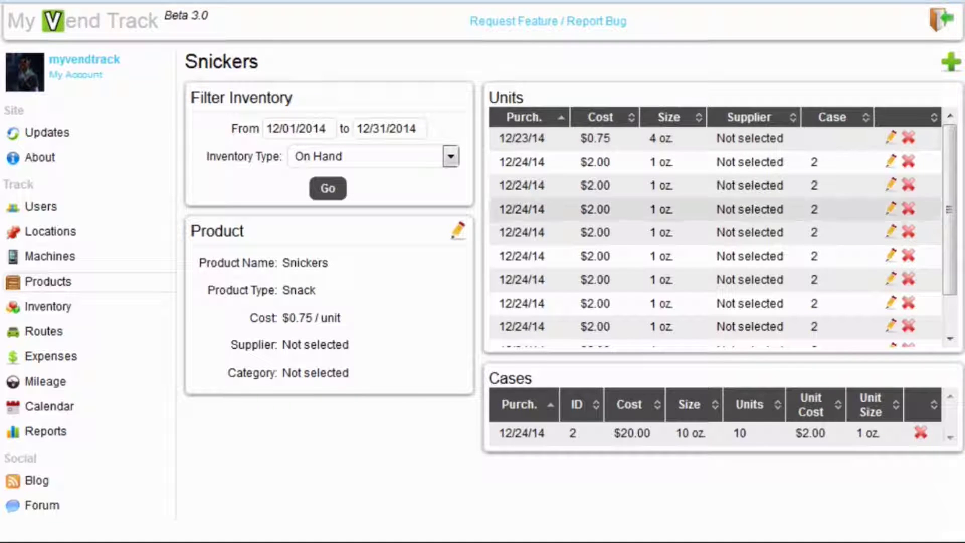
scroll(951, 211, down, 2)
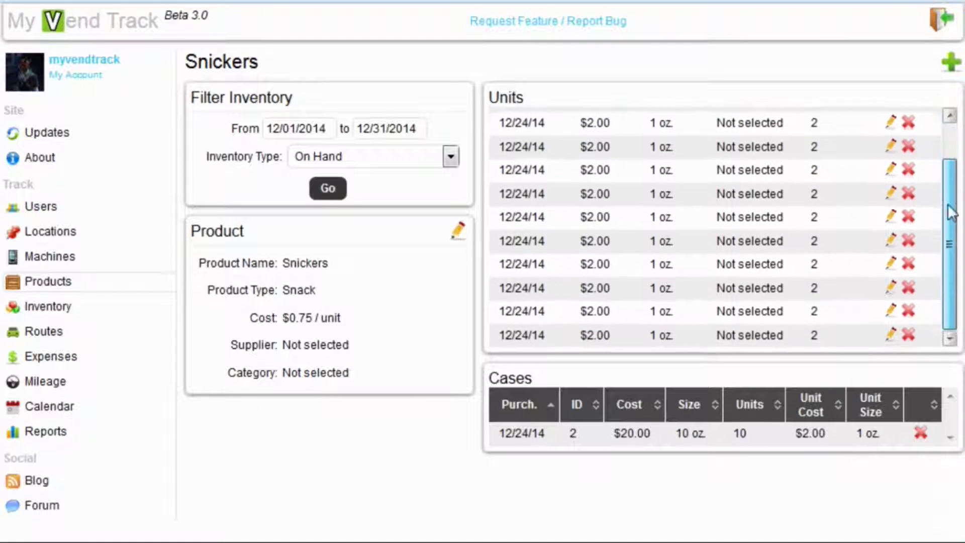
scroll(951, 211, up, 3)
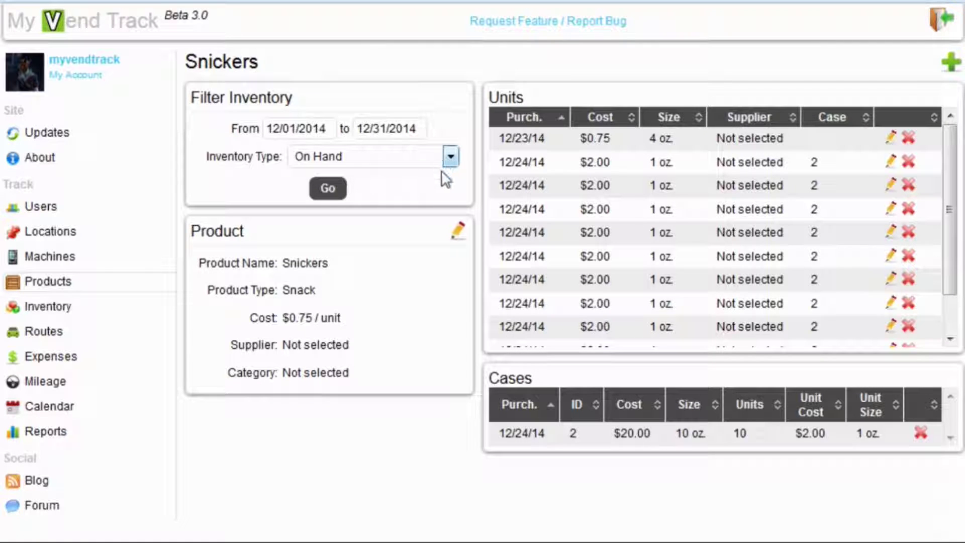
key(Down)
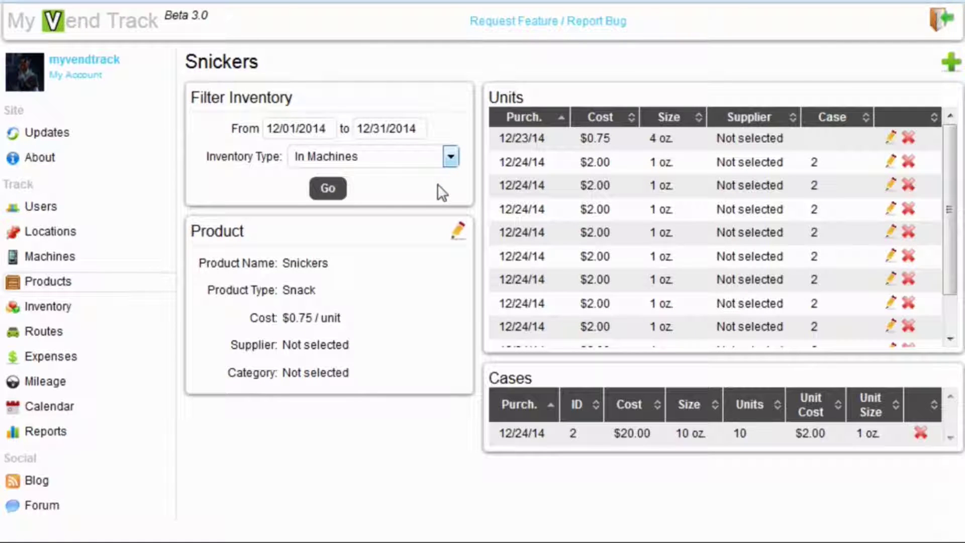
key(Down)
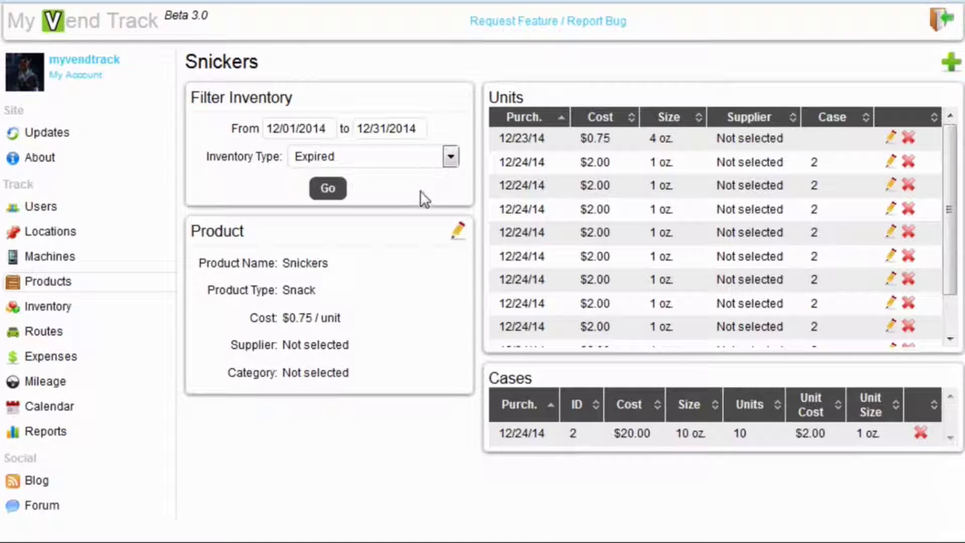
key(Down)
key(Down)
click(330, 193)
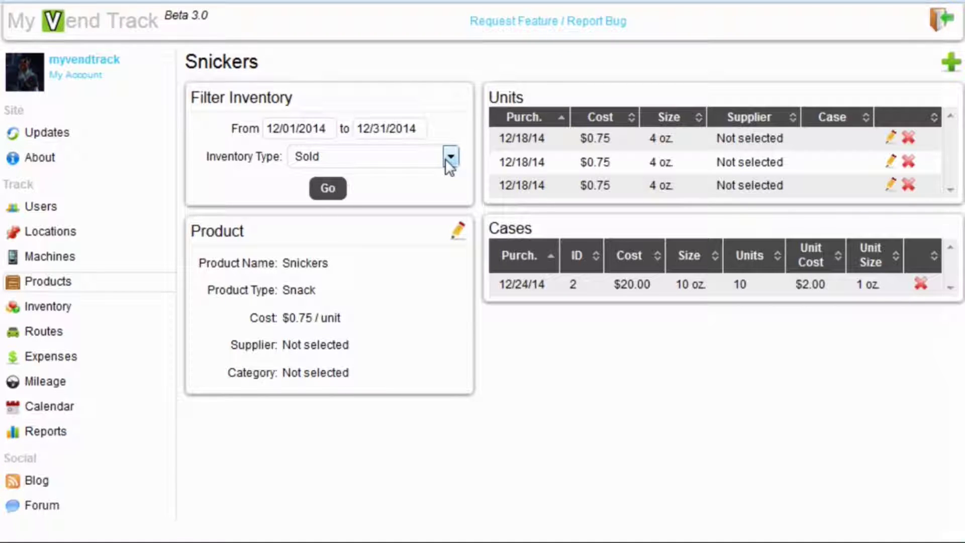
key(Up)
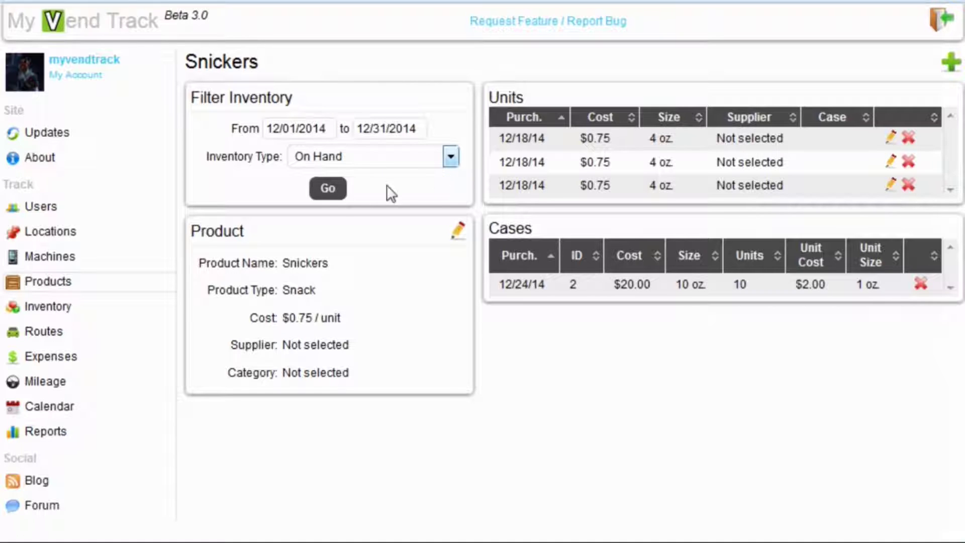
Step: List on-hand Snickers units and change the last one's type to Give Away
click(335, 193)
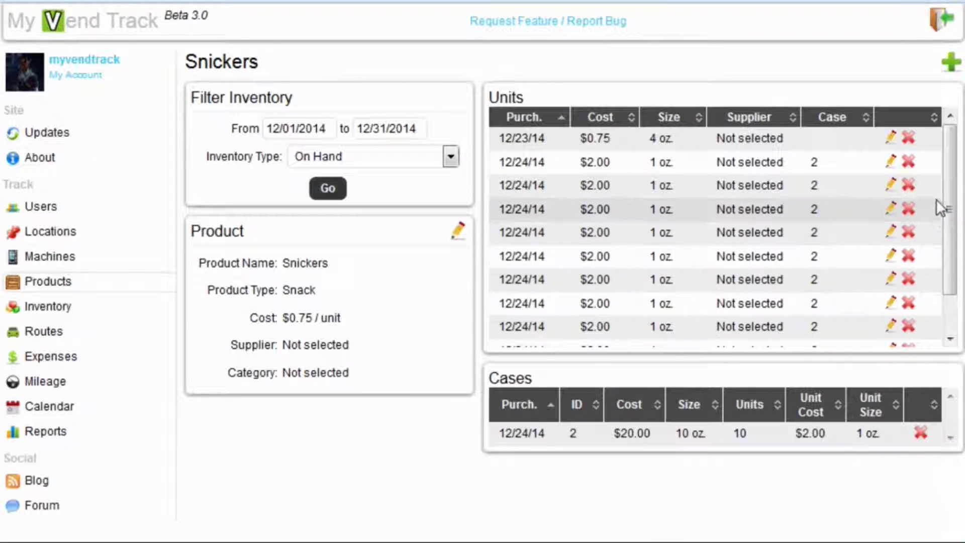
drag(948, 203, 948, 258)
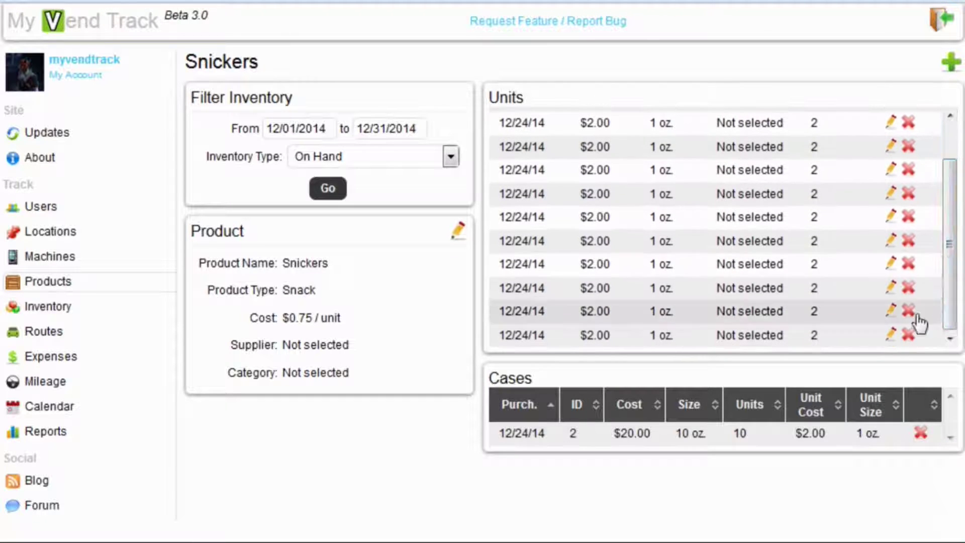
click(890, 334)
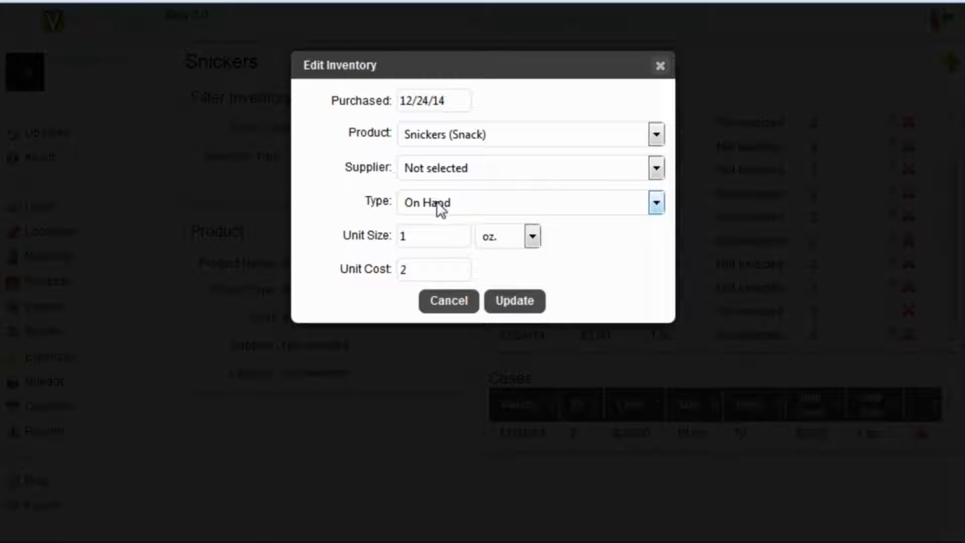
key(Down)
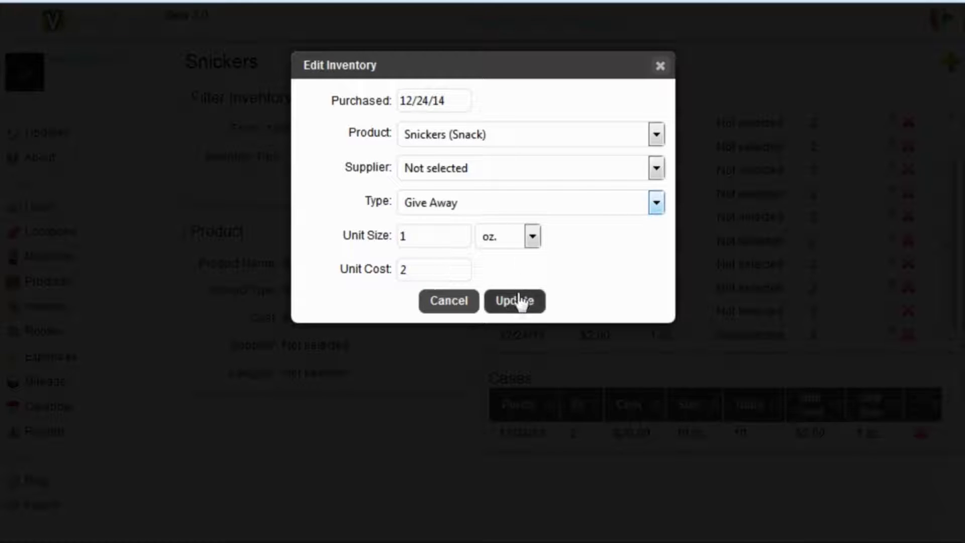
click(518, 301)
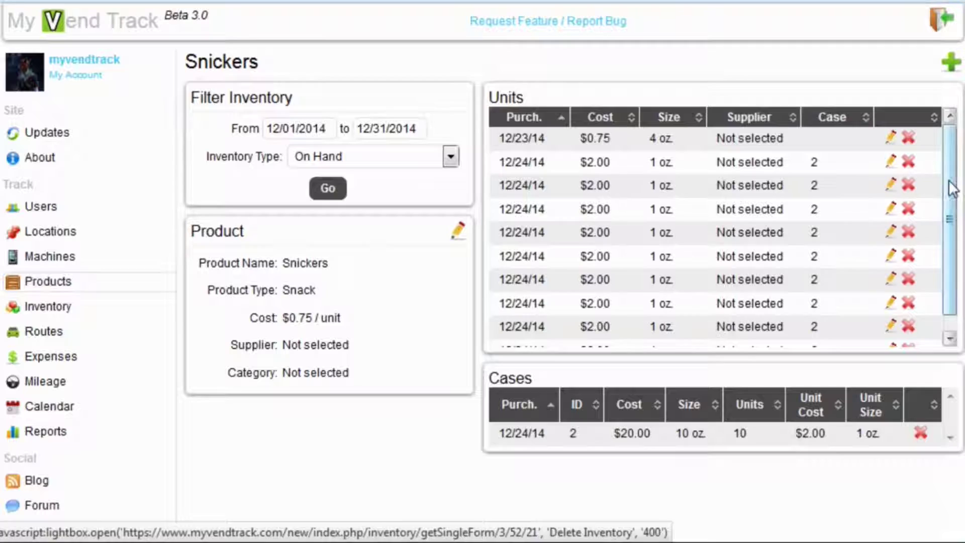
Step: Filter Snickers units to Give Away to confirm the reclassified unit
drag(948, 185, 628, 164)
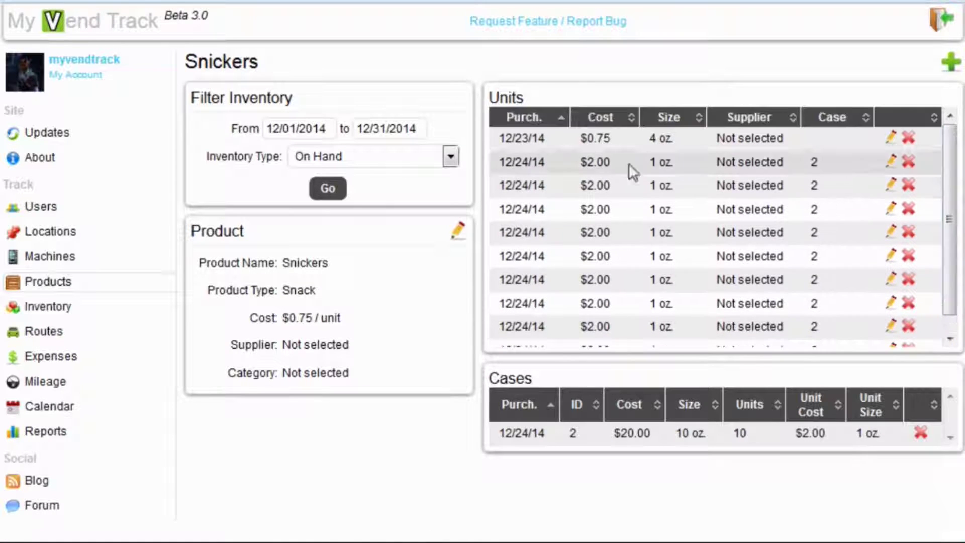
key(Down)
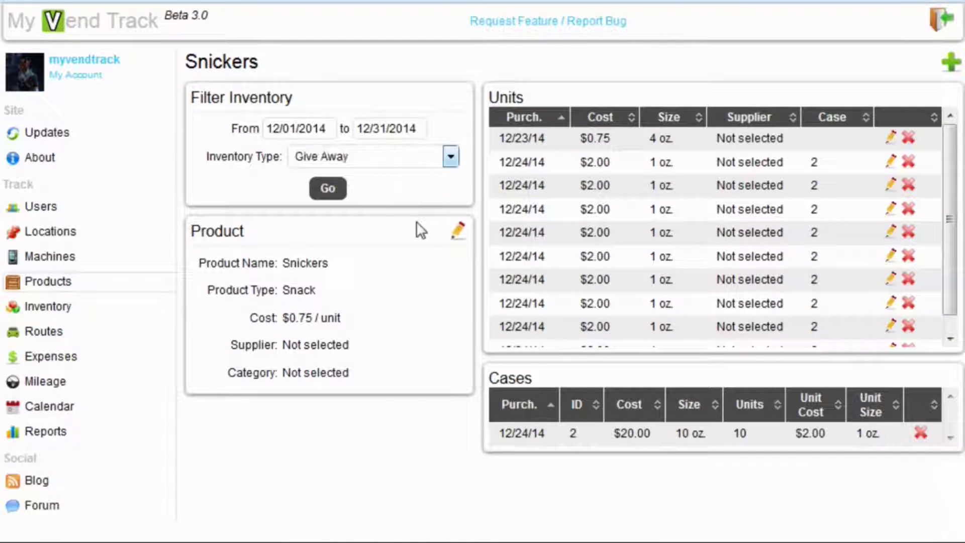
click(338, 191)
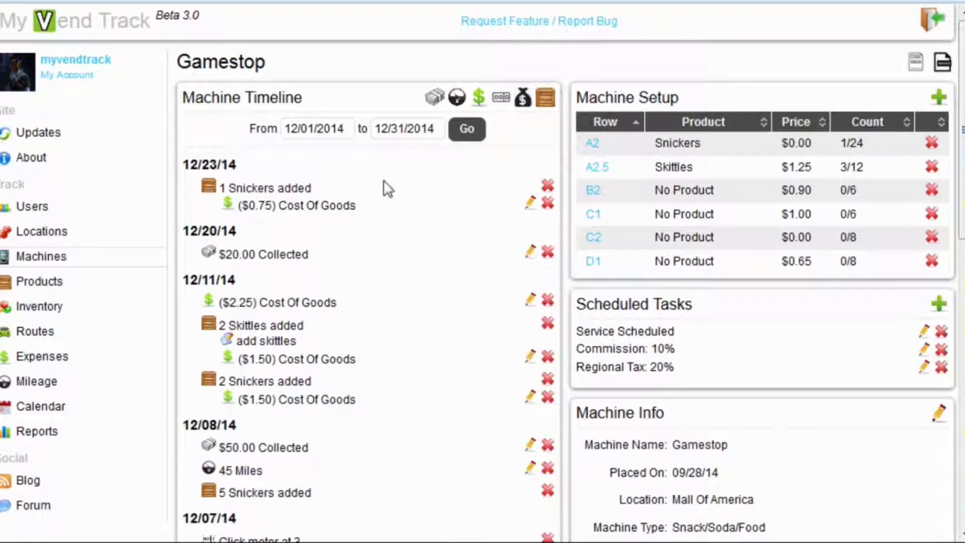
Step: Uncheck Track inventory in the Gamestop machine's Machine Info and save
scroll(482, 271, down, 7)
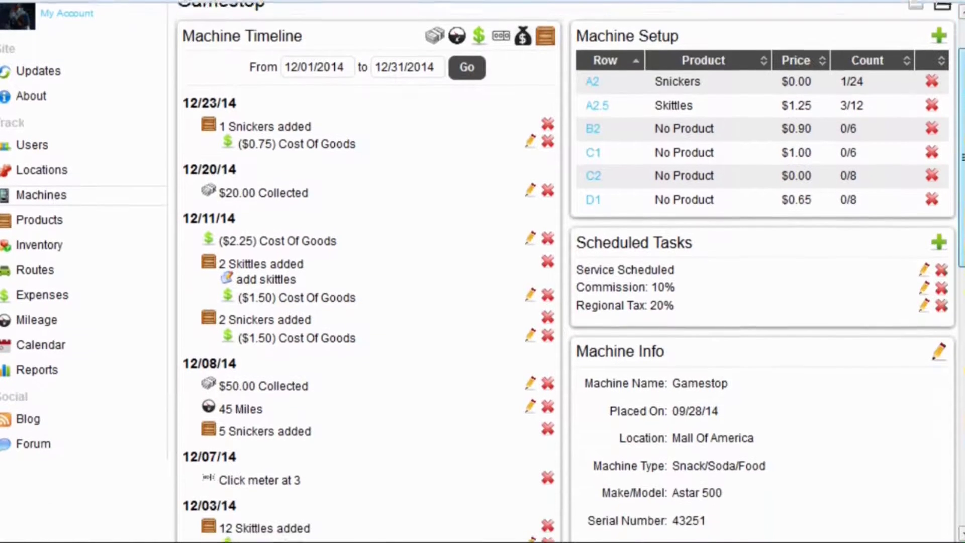
scroll(482, 272, down, 3)
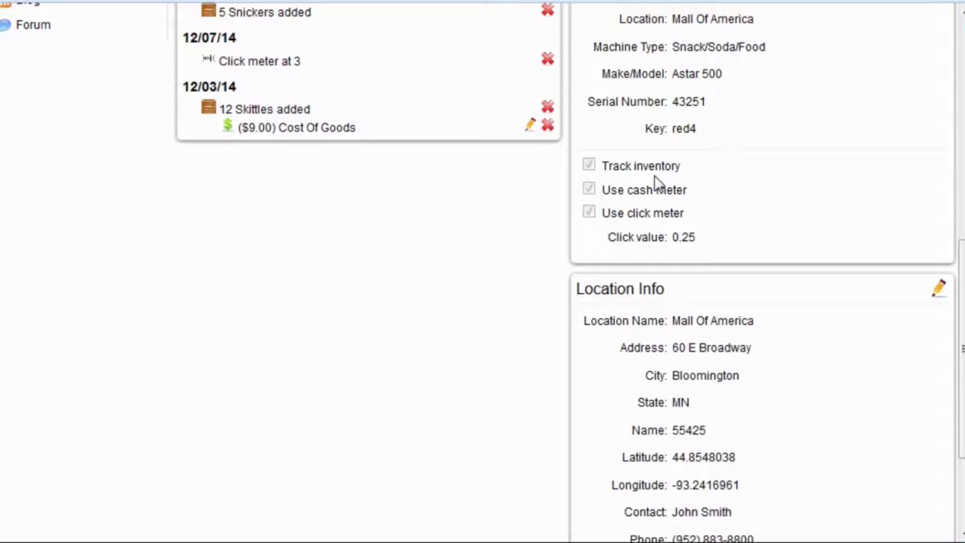
scroll(655, 182, up, 6)
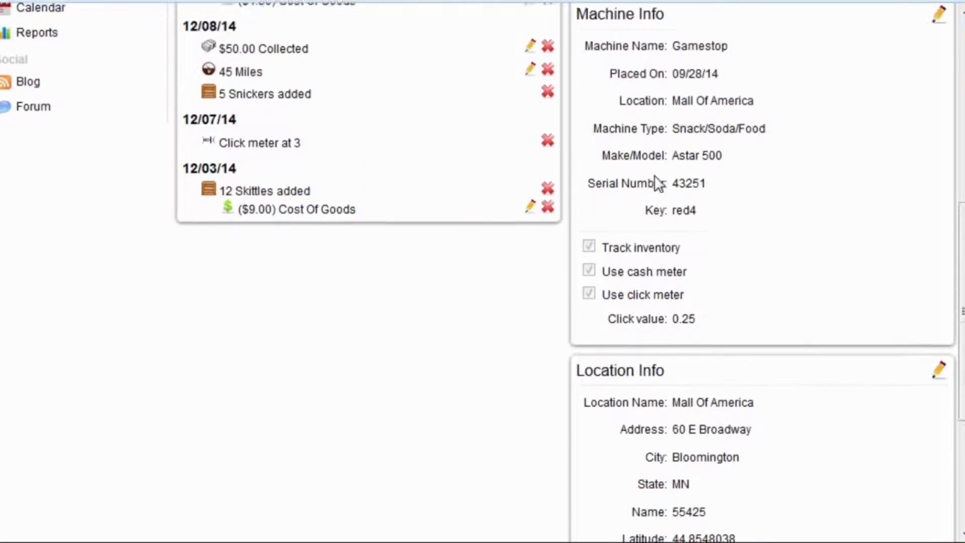
scroll(657, 184, down, 4)
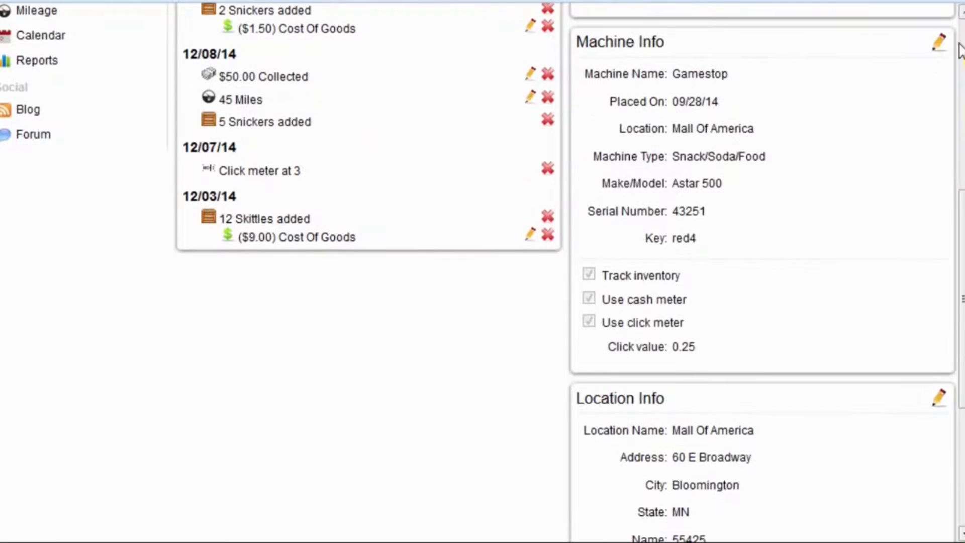
click(938, 42)
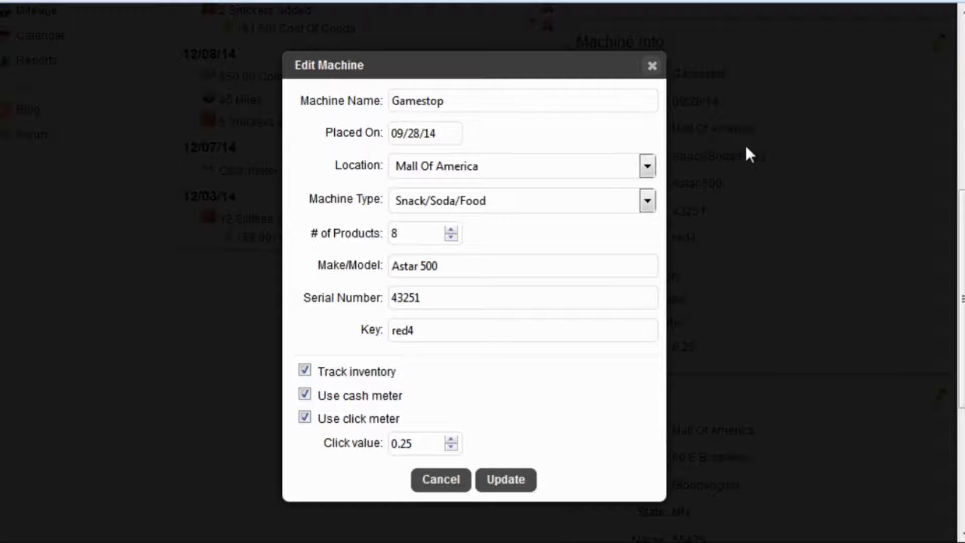
click(304, 371)
click(493, 478)
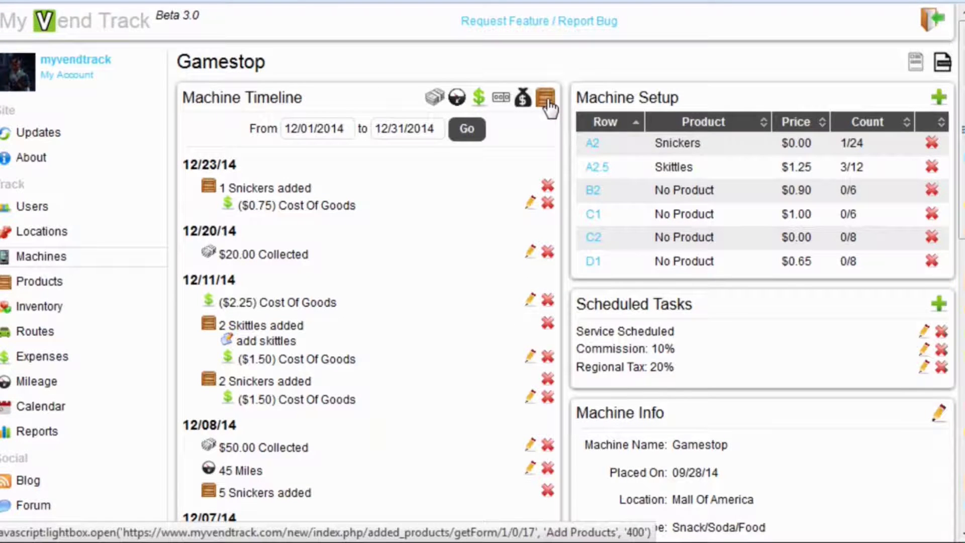
Step: Log Gamestop slot A2 Snickers with current count 0 and 5 added
click(546, 98)
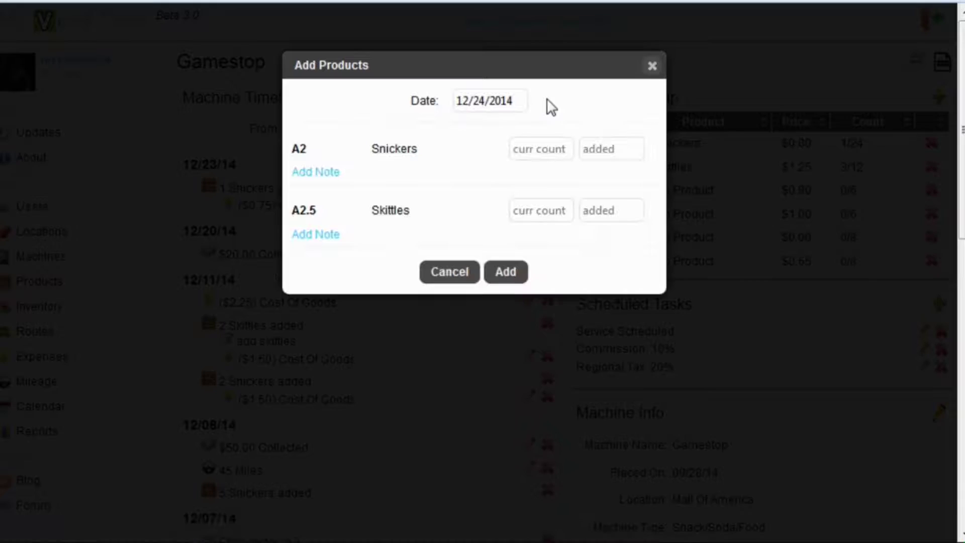
click(537, 147)
text(0)
click(602, 151)
text(5)
click(504, 273)
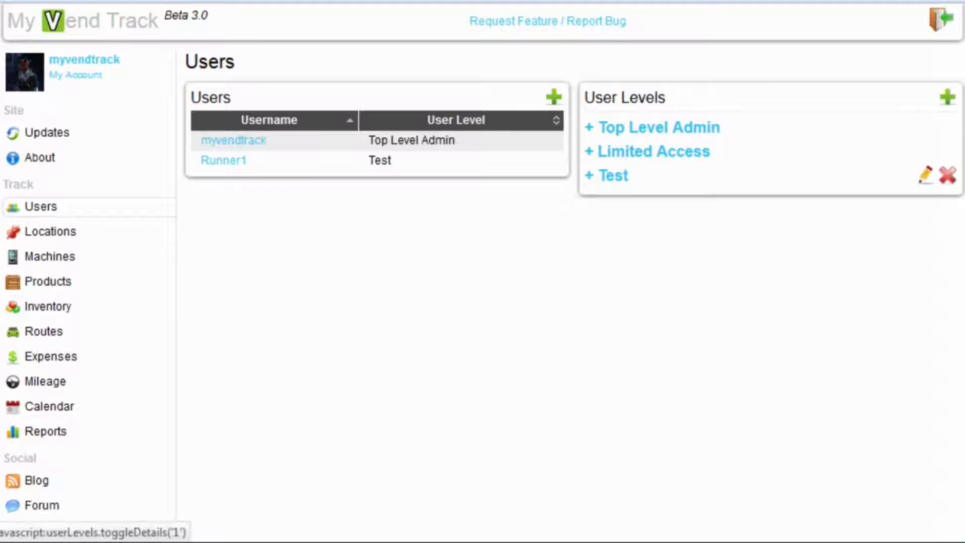
click(652, 130)
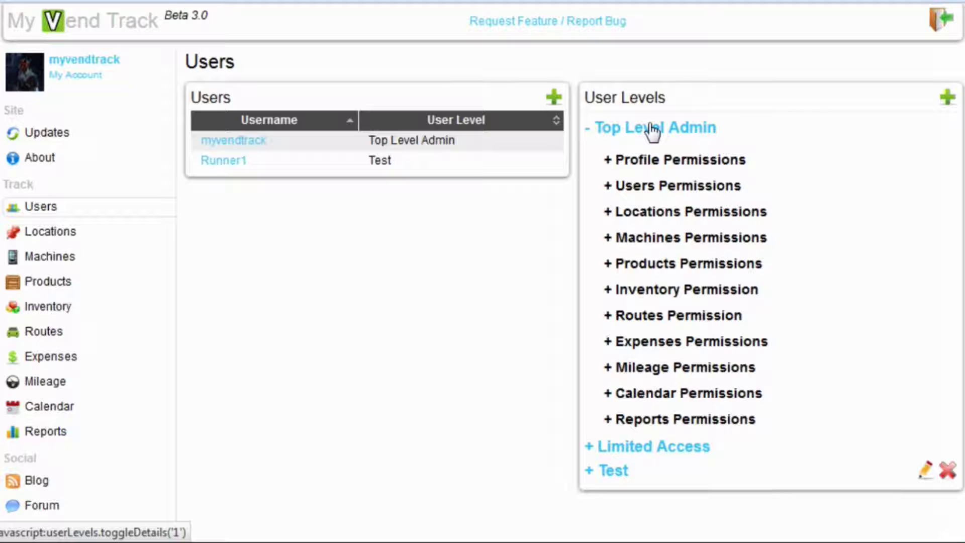
click(664, 161)
click(672, 208)
click(673, 210)
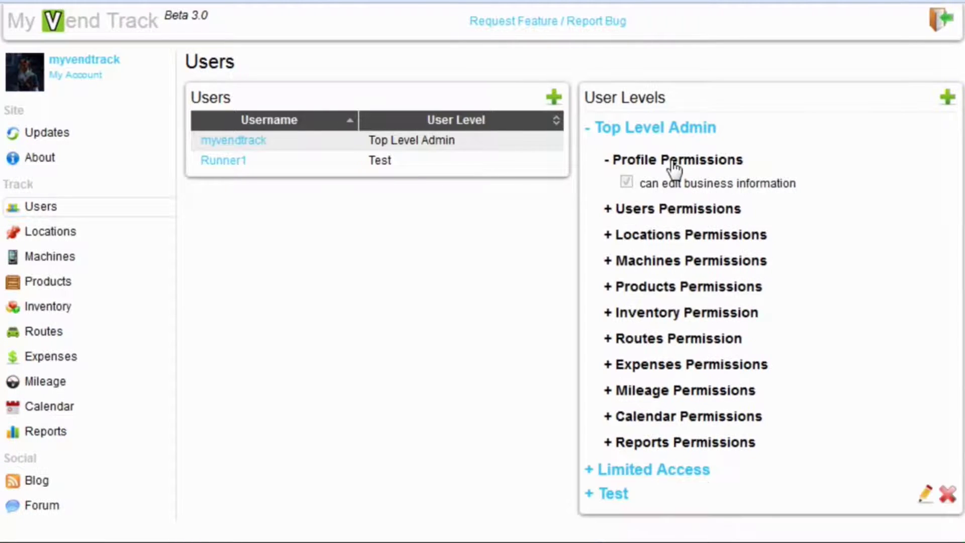
click(669, 161)
click(655, 130)
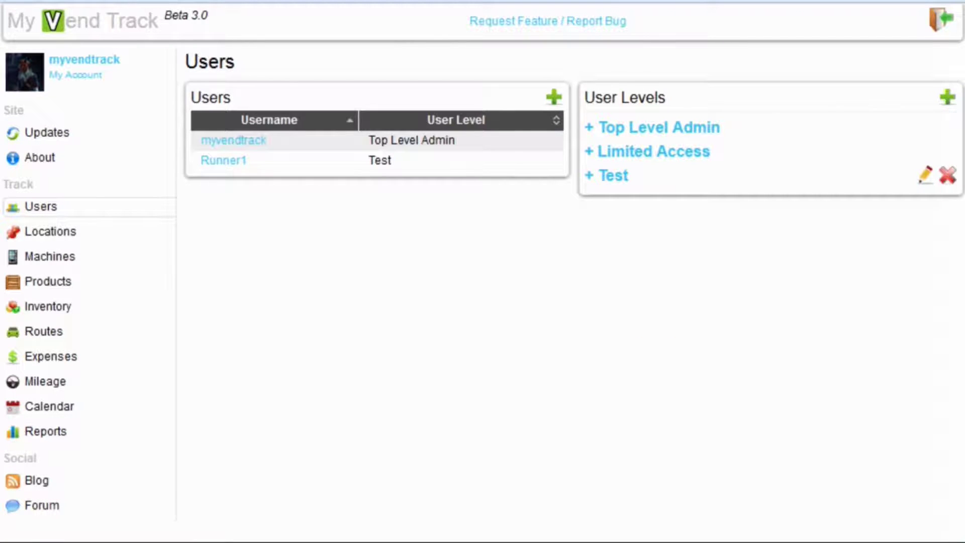
Step: Draft user level 'Gamestop Runner' with machines tab access, expanding Gamestop's permissions
click(949, 98)
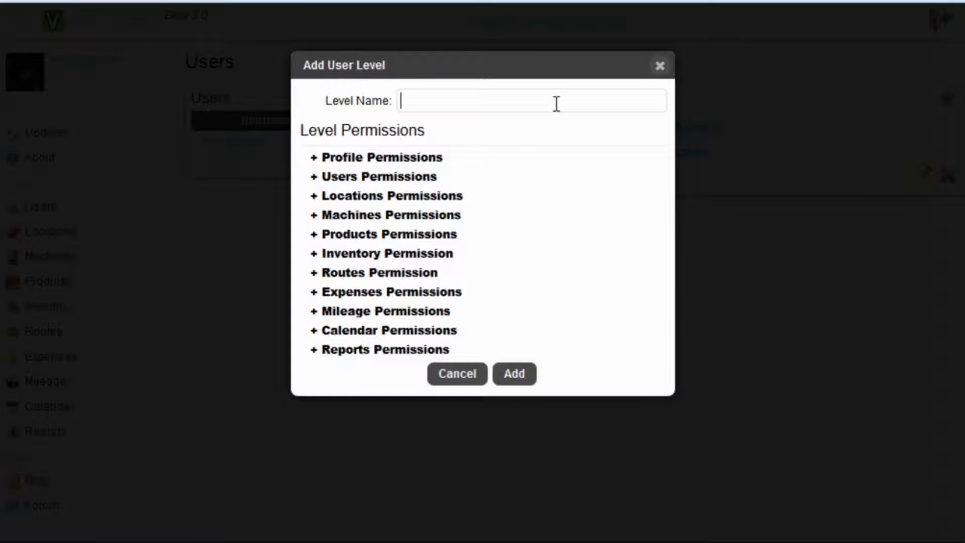
text(Gamestop Runner)
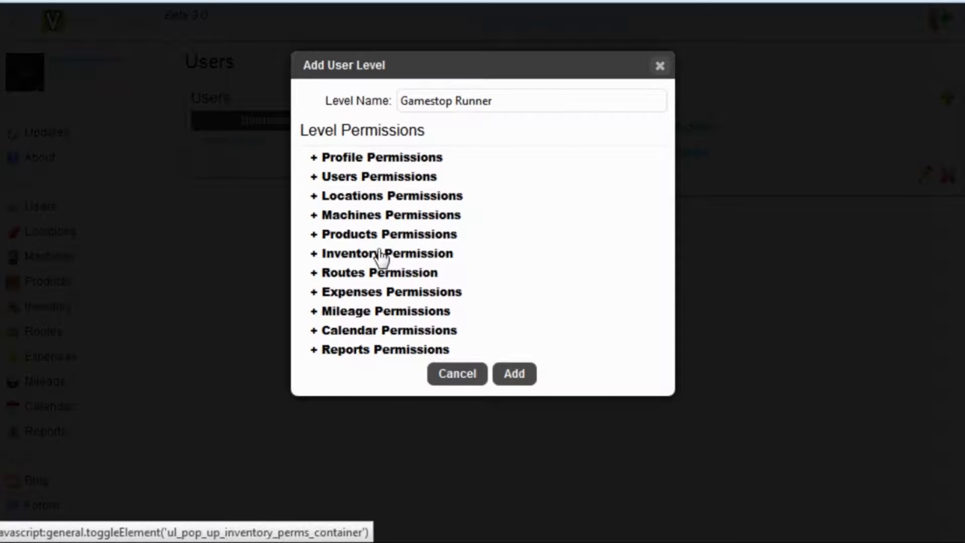
click(379, 216)
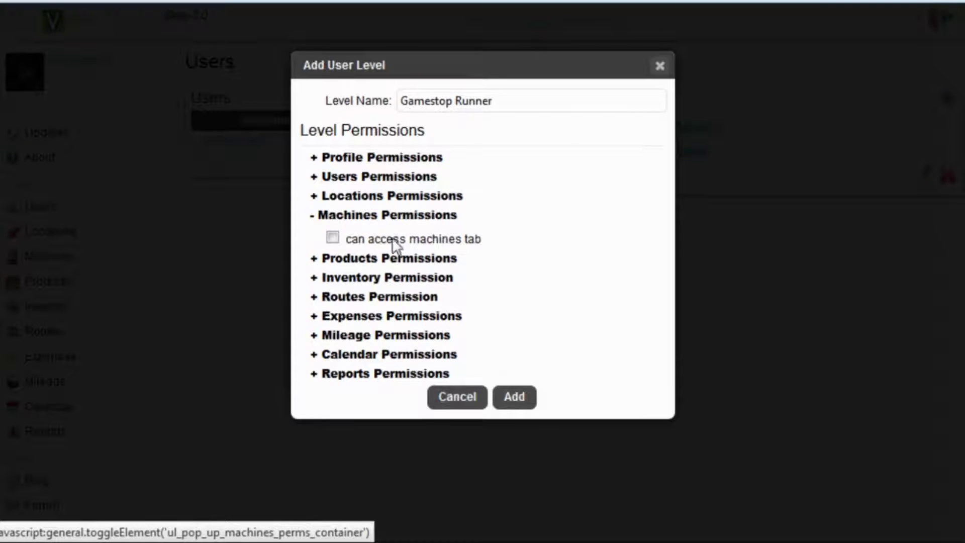
click(387, 240)
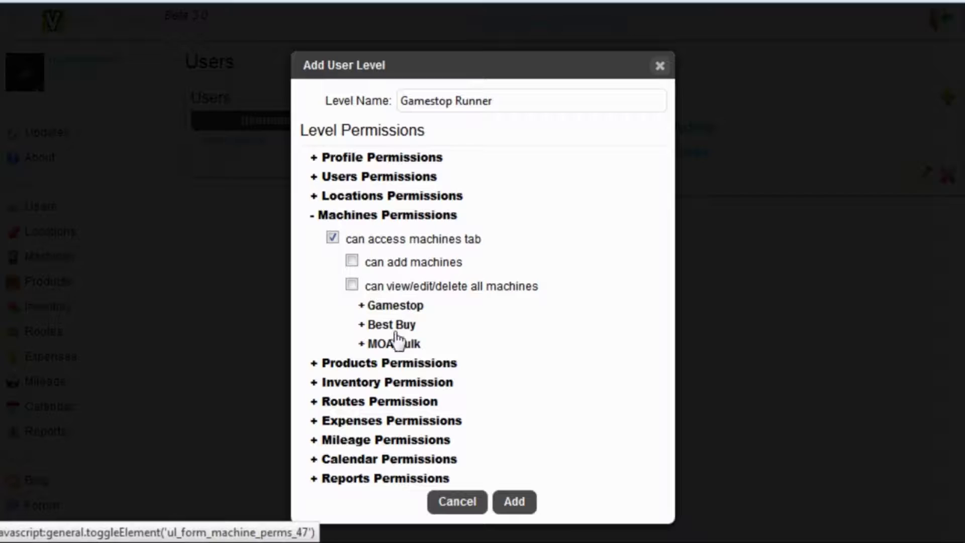
click(405, 307)
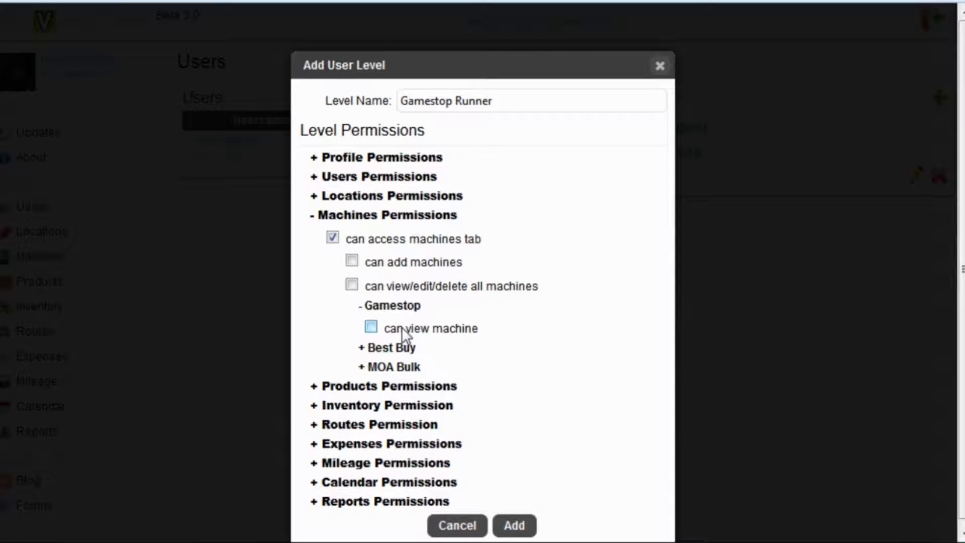
Step: Grant view machine, view amounts collected and add/edit/delete amounts collected for Gamestop, leaving delete machine off
click(402, 327)
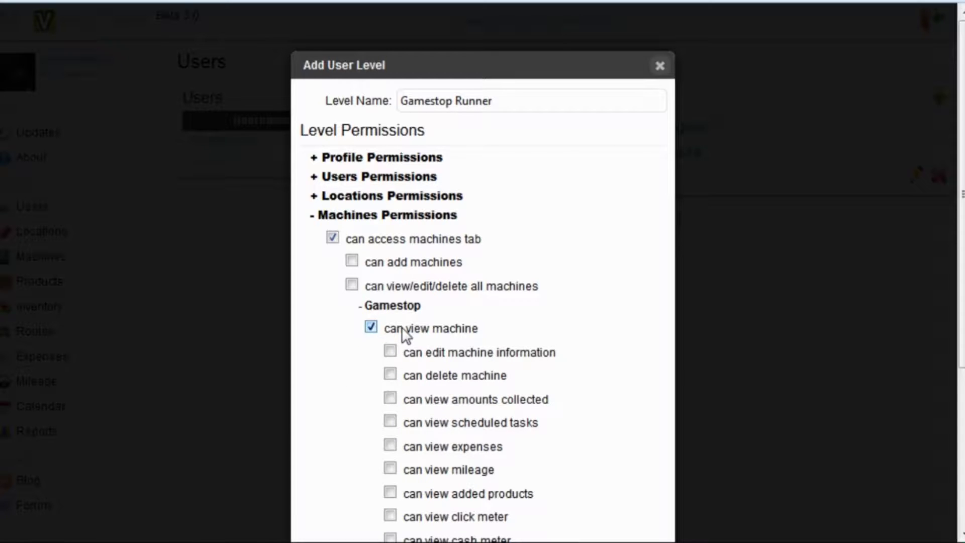
scroll(402, 327, down, 2)
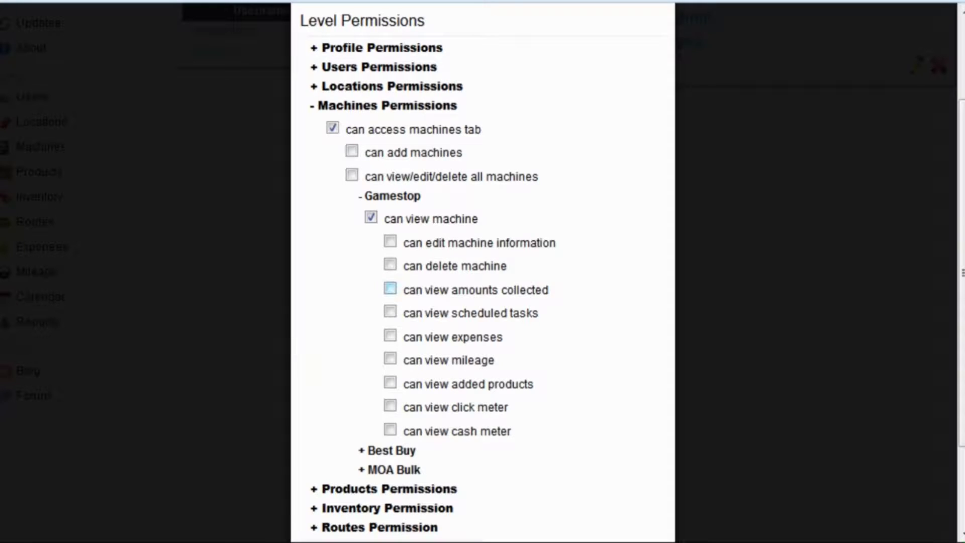
scroll(390, 290, up, 1)
click(390, 289)
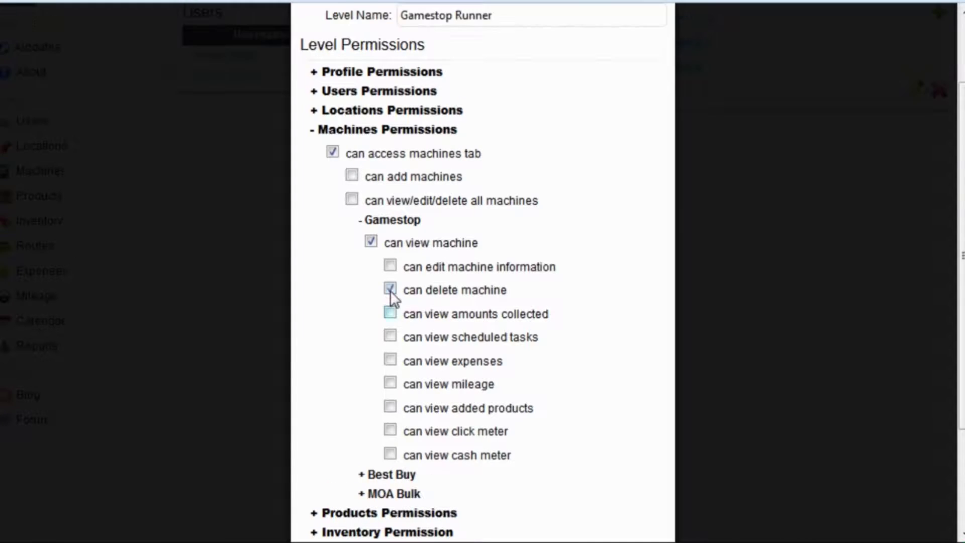
click(390, 290)
click(390, 312)
click(410, 336)
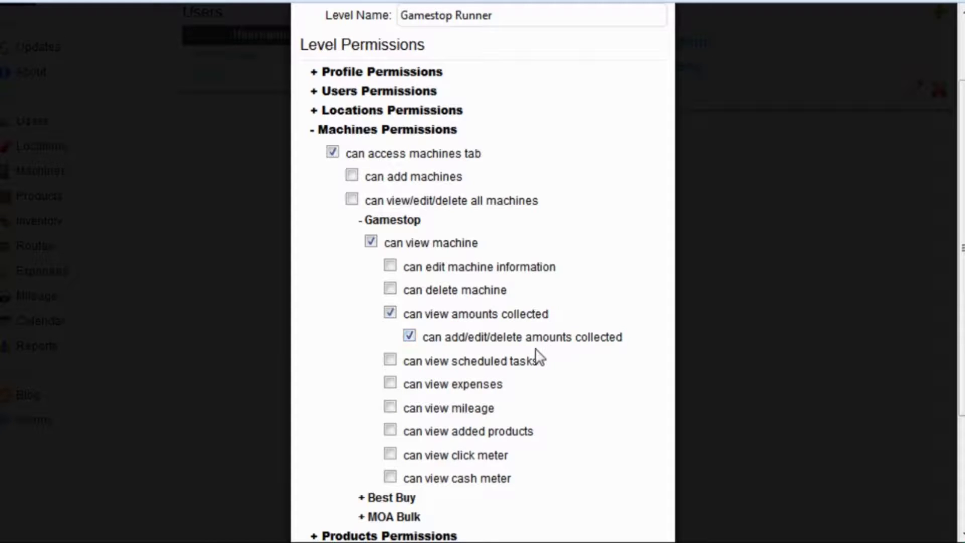
scroll(539, 357, down, 2)
scroll(539, 357, down, 1)
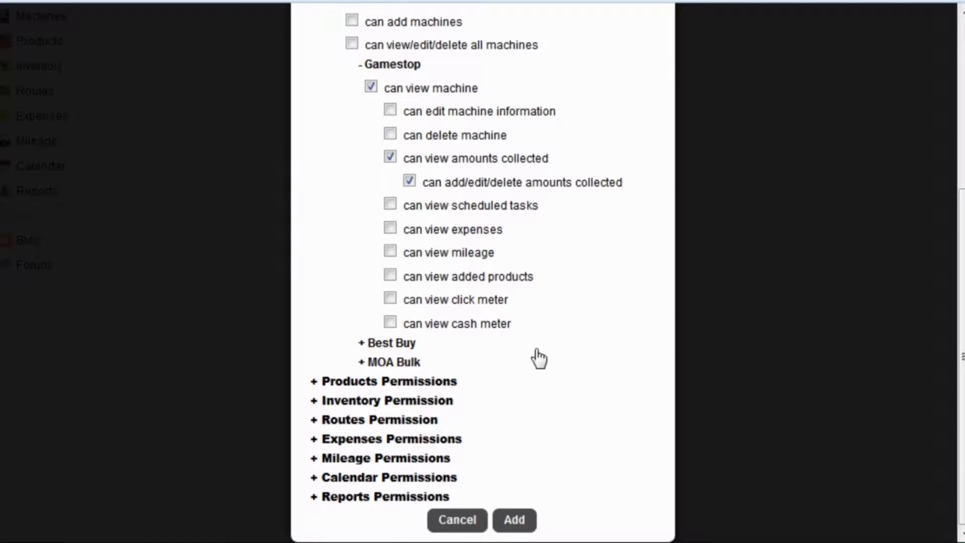
Step: Save the Gamestop Runner level, then open and cancel its edit form
click(515, 520)
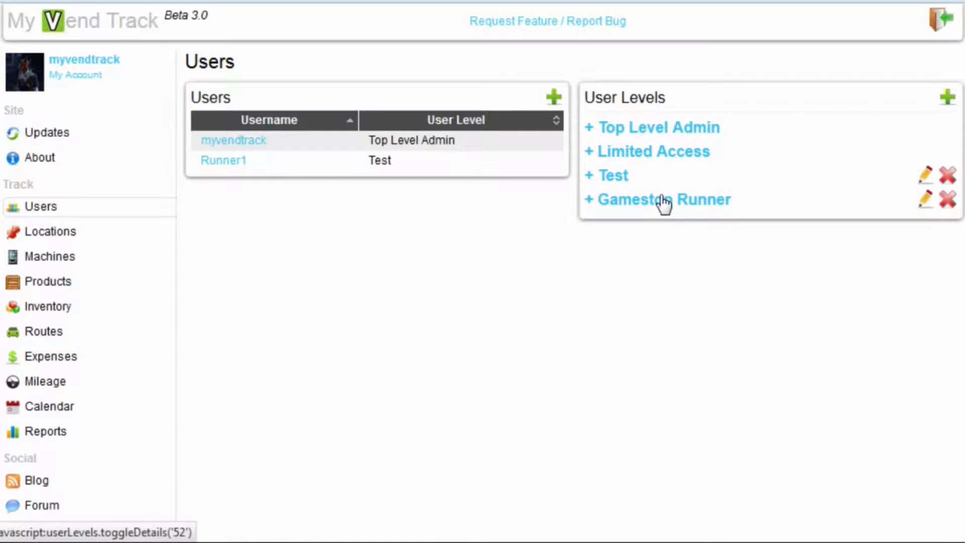
click(924, 202)
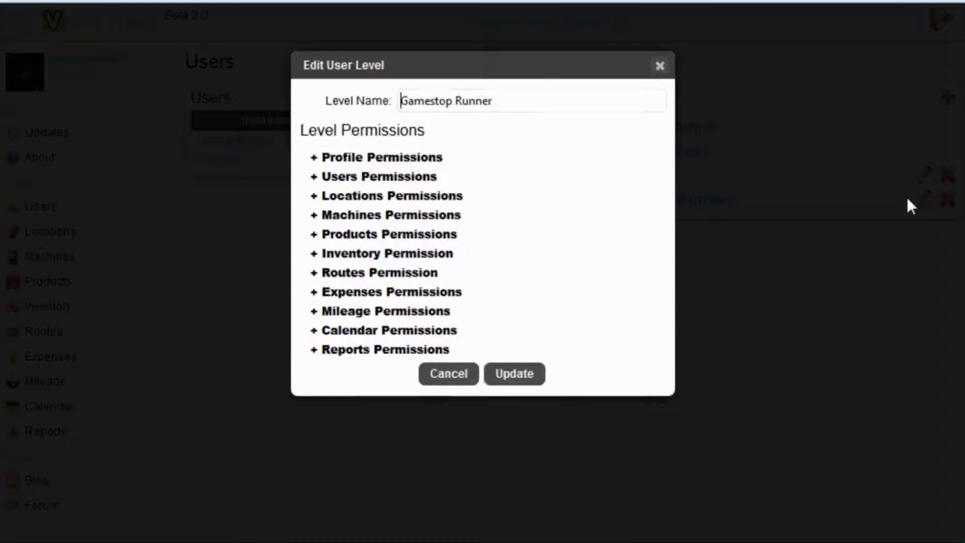
click(660, 66)
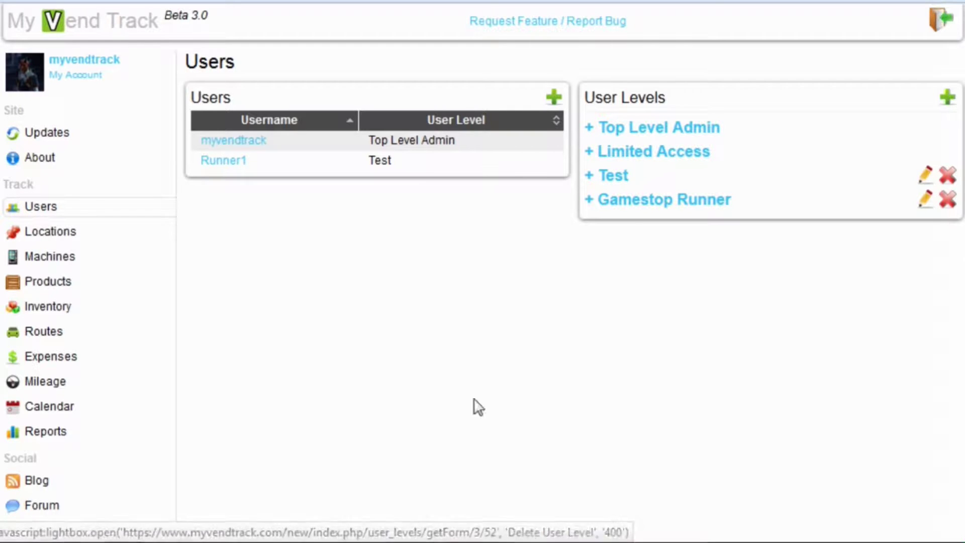
Step: Review Gamestop Runner's Gamestop machine permissions, then collapse the level's details
click(668, 201)
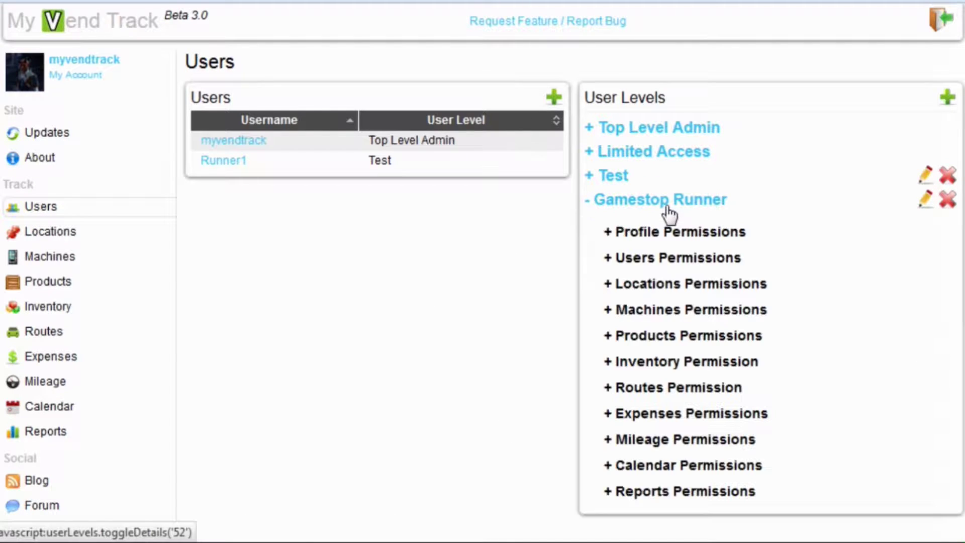
click(663, 310)
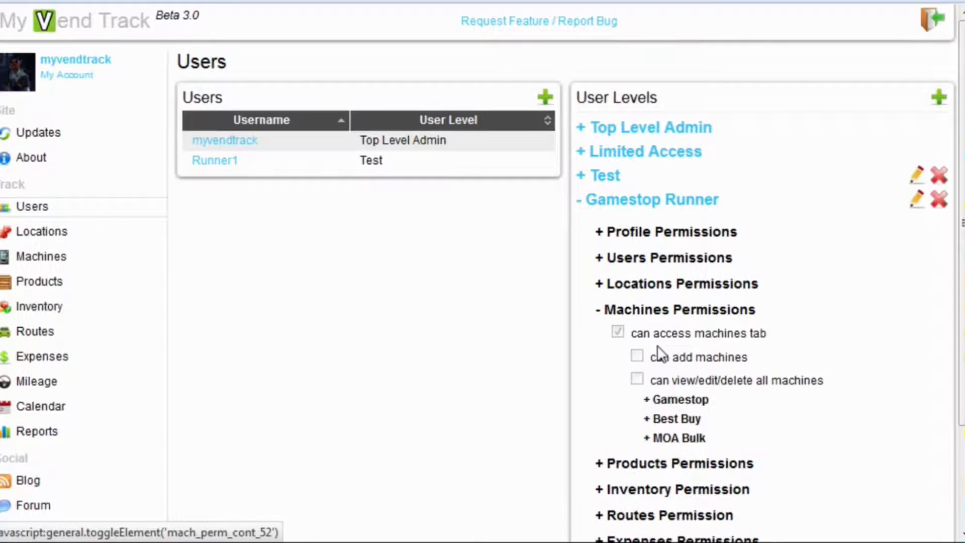
click(668, 401)
scroll(592, 426, down, 2)
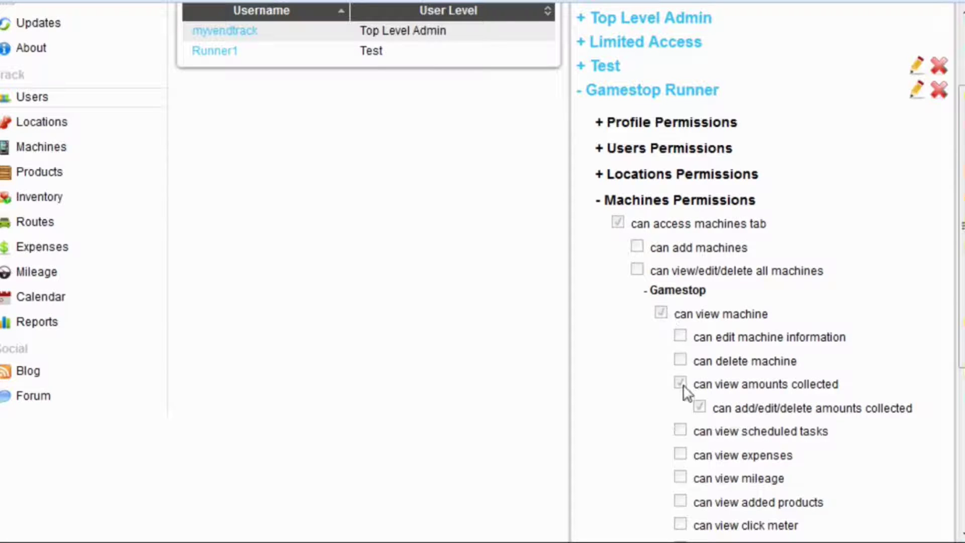
scroll(684, 390, down, 2)
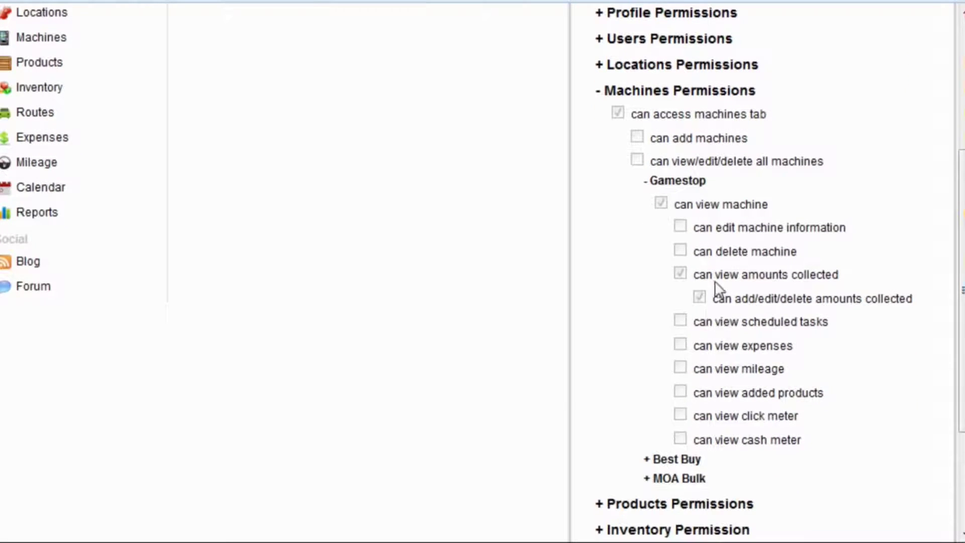
scroll(575, 350, up, 5)
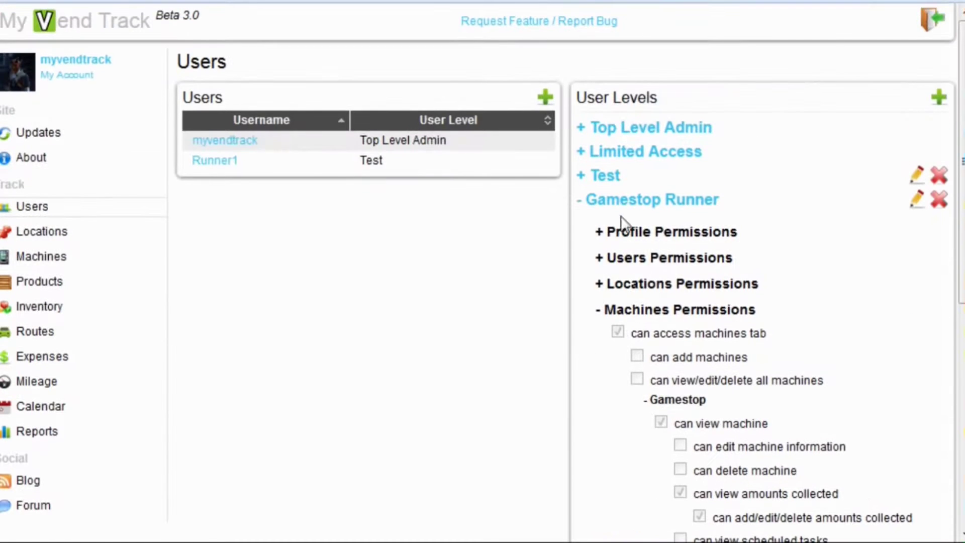
click(624, 201)
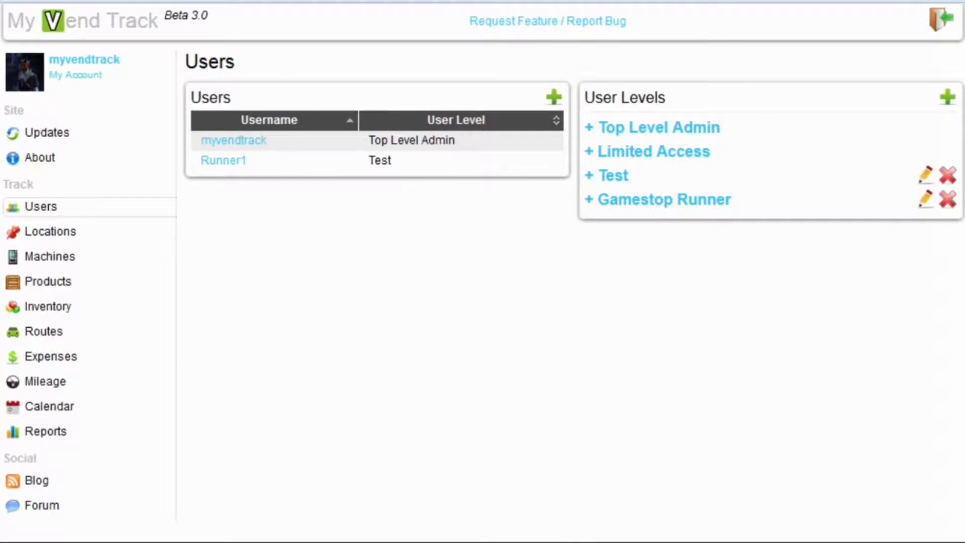
Step: Enter the new user's username, e-mail, first and last name, postal address and phone number
click(553, 97)
text(gs)
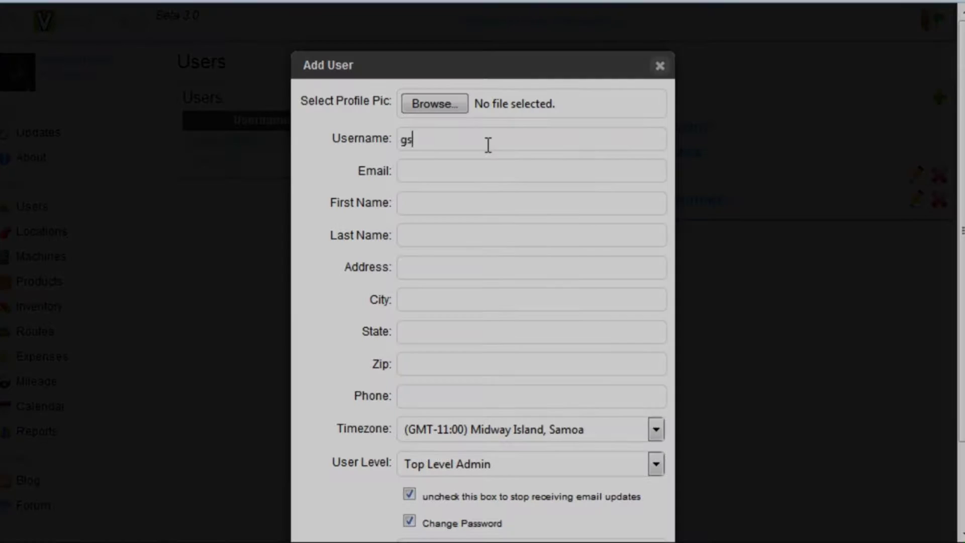
text(runner)
key(Tab)
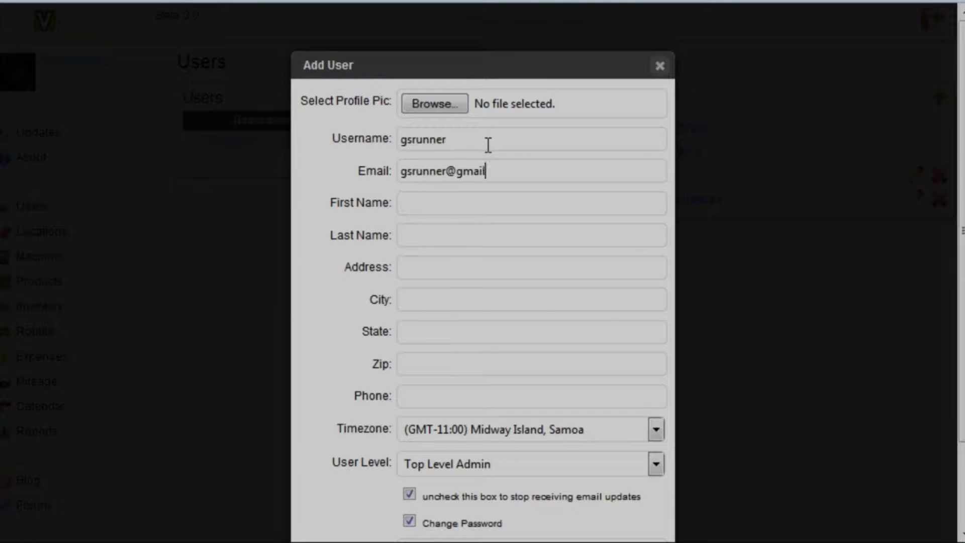
key(Tab)
text(Jon)
key(Tab)
text(Smith)
key(Tab)
text(123 Stre)
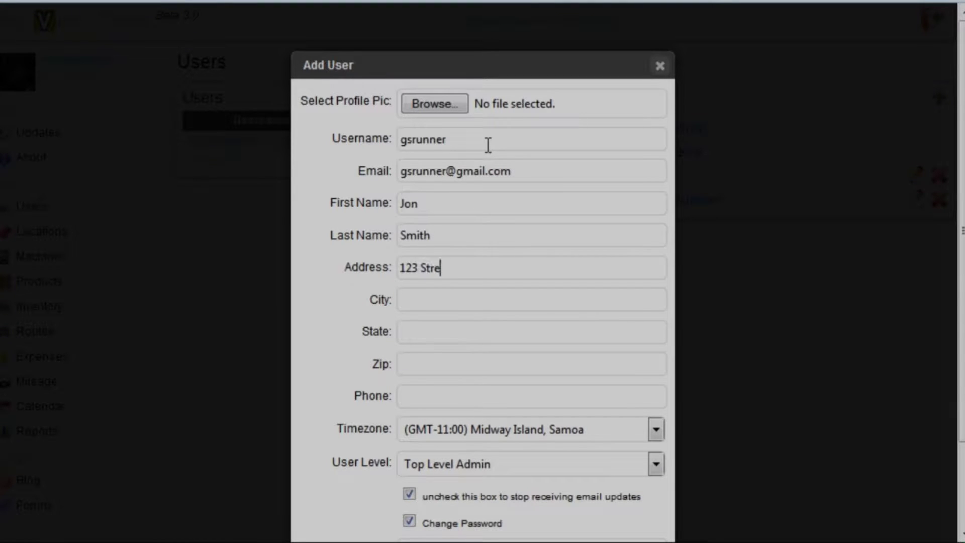
text(et)
key(Tab)
text(Bloomington)
key(Tab)
text(MN)
key(Tab)
text(51432)
scroll(488, 146, down, 2)
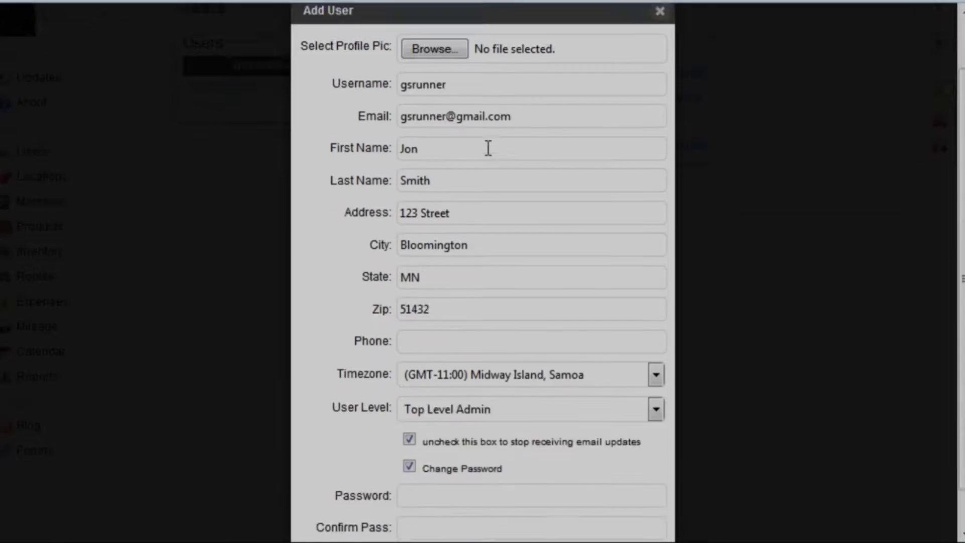
scroll(488, 149, down, 1)
key(Tab)
text(1234567)
Step: Set Central Time zone and Gamestop Runner level, then enter and confirm the password
click(508, 336)
click(517, 400)
click(518, 374)
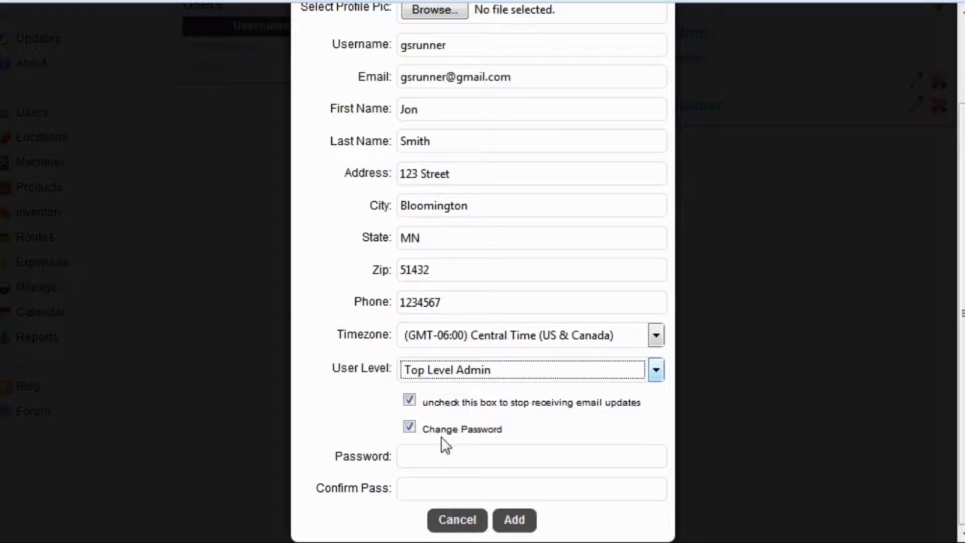
key(Down)
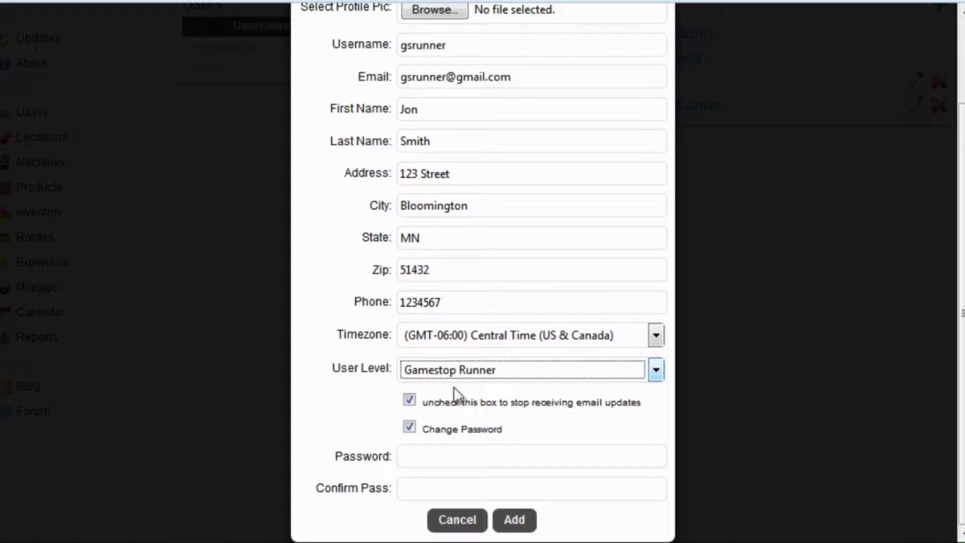
click(464, 450)
text(•••••)
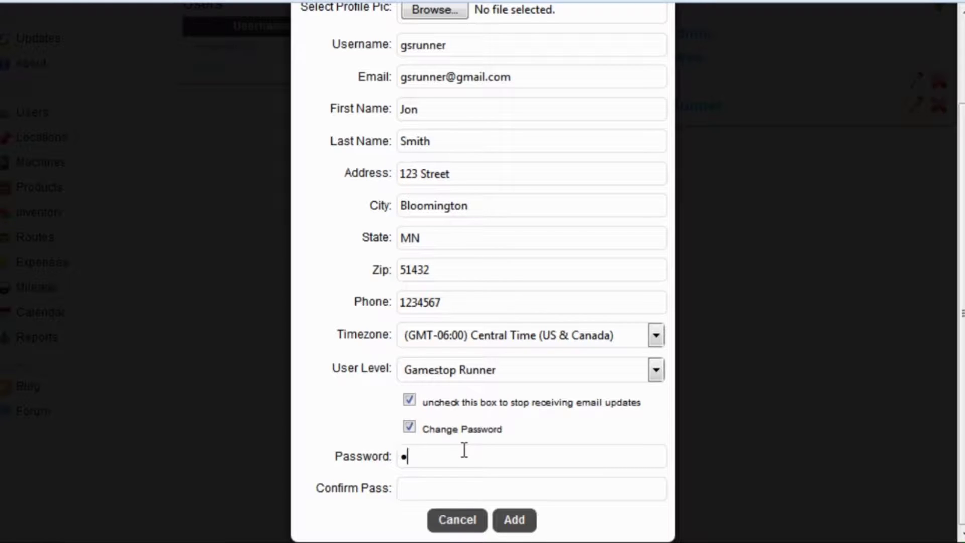
text(••••)
key(Tab)
text(•••••••••)
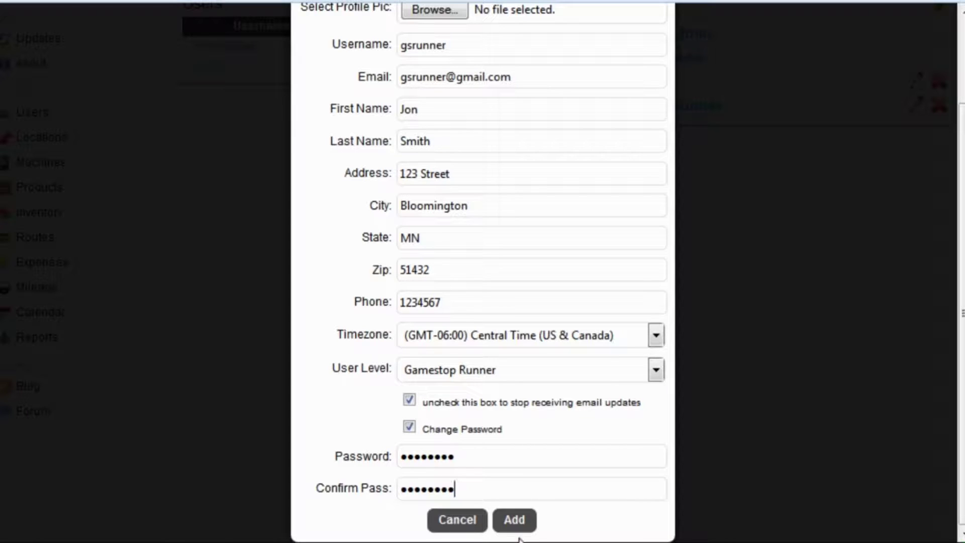
Step: Create the new user account, then open the Gamestop machine from the Machines list
click(515, 520)
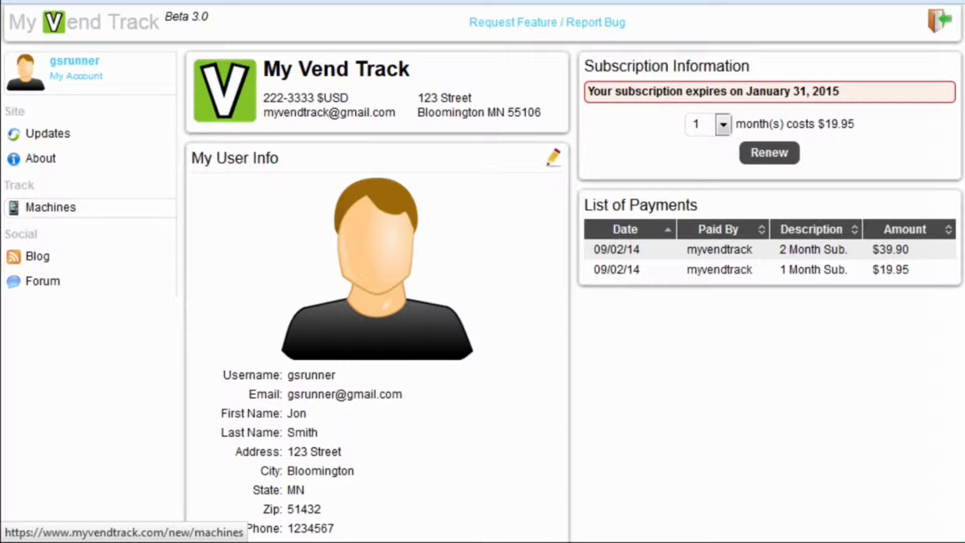
click(136, 216)
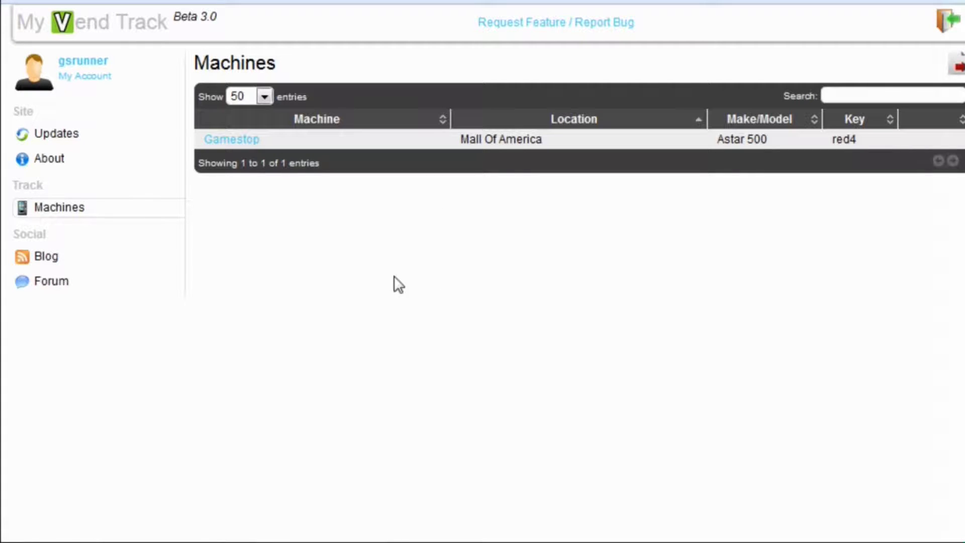
click(228, 146)
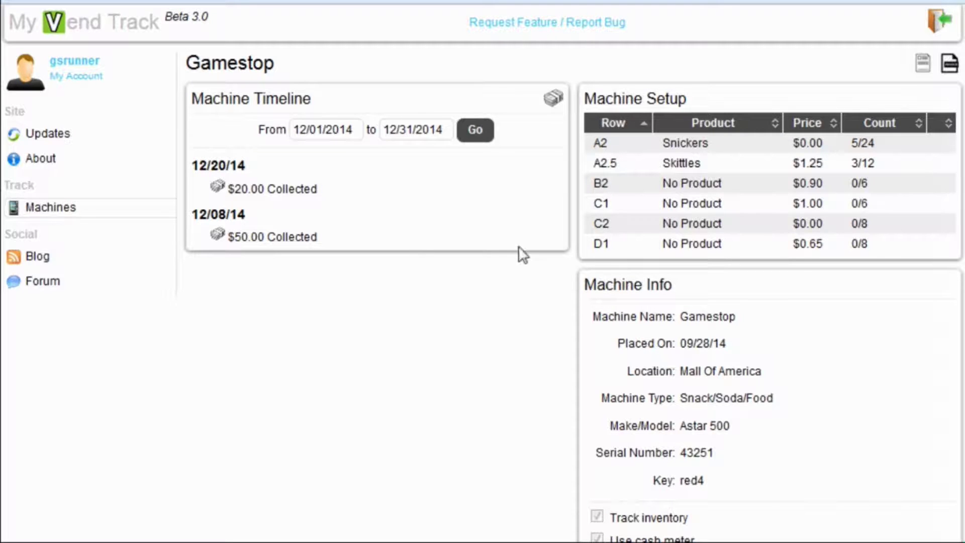
scroll(673, 351, down, 2)
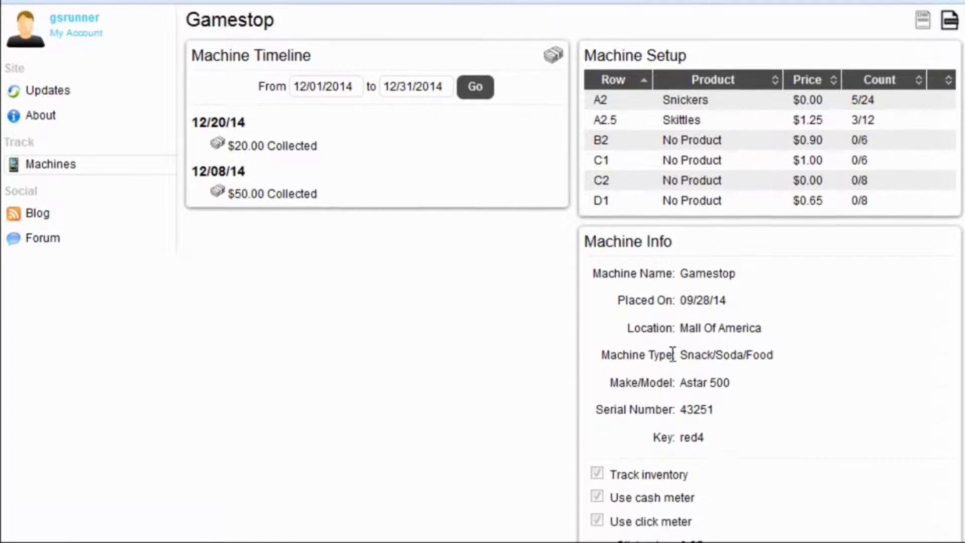
scroll(581, 384, up, 2)
Step: Log $50.00 collected from the whole Gamestop machine on the timeline
click(553, 108)
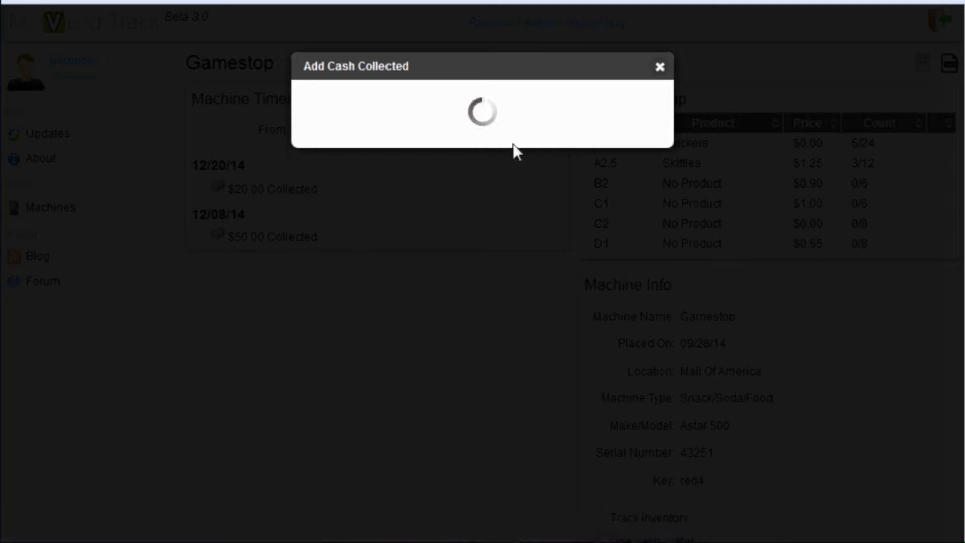
click(407, 134)
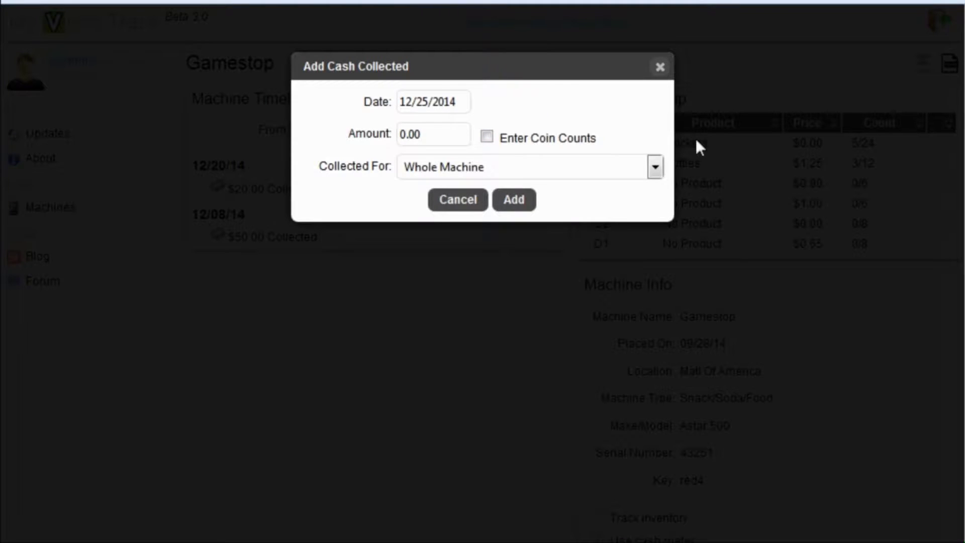
key(Left)
text(5)
click(531, 201)
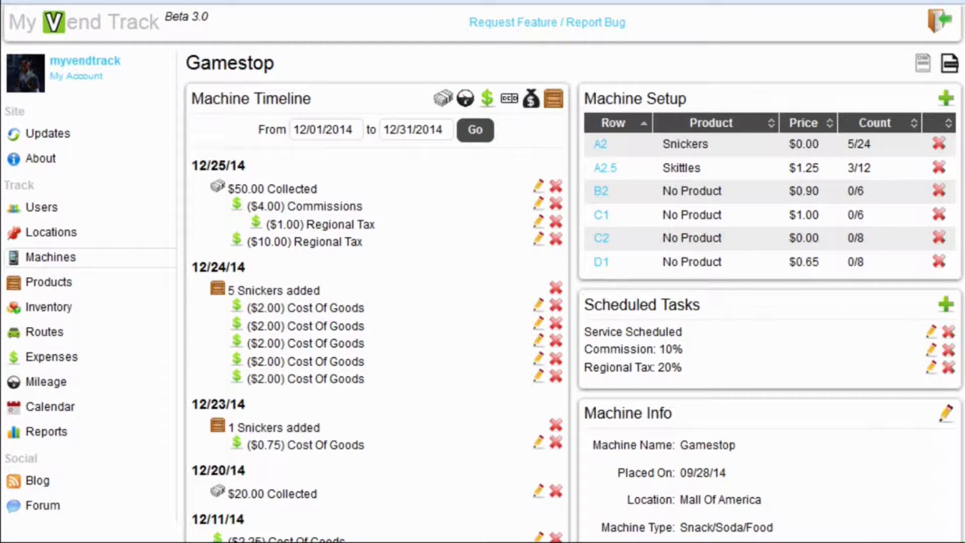
Step: Highlight the new $50.00 Collected timeline entry to point it out, then clear the highlight
drag(227, 189, 317, 186)
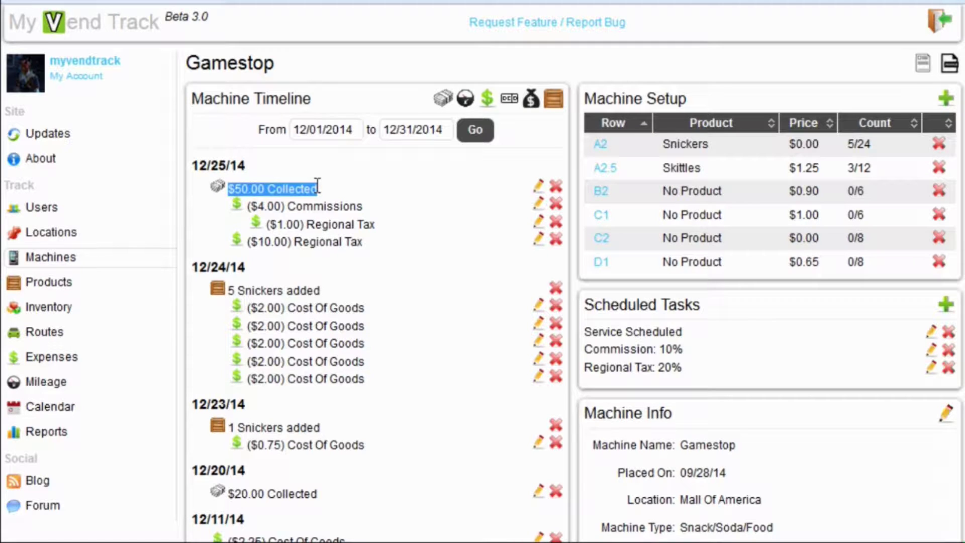
click(326, 190)
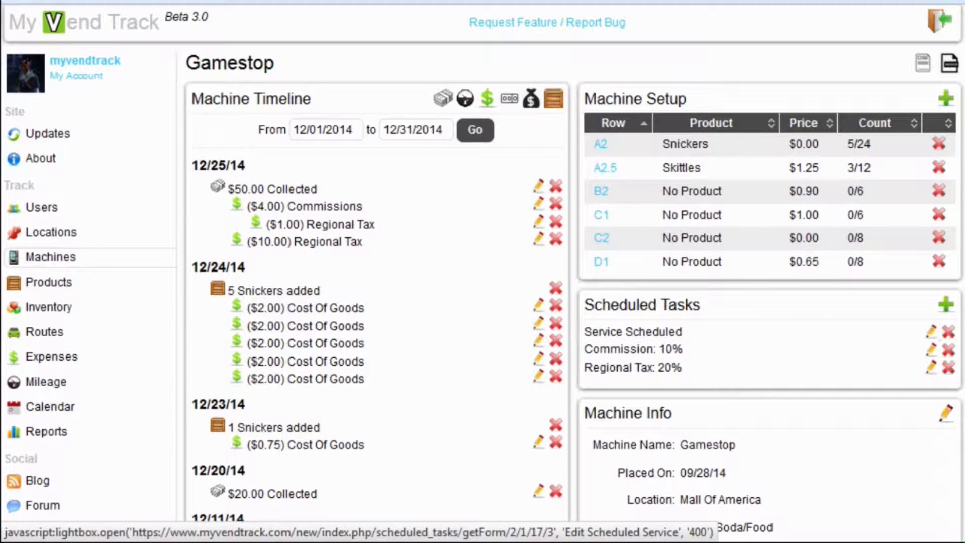
click(929, 334)
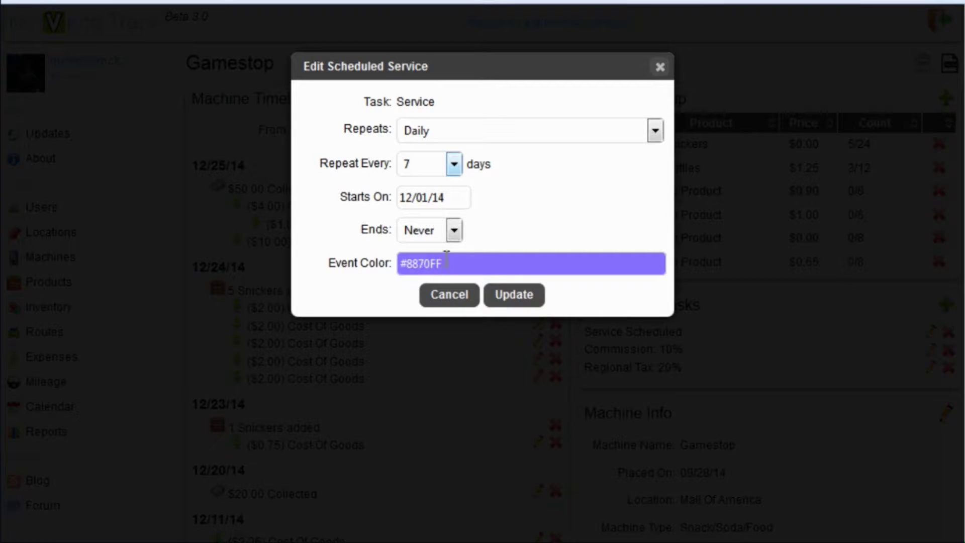
click(450, 296)
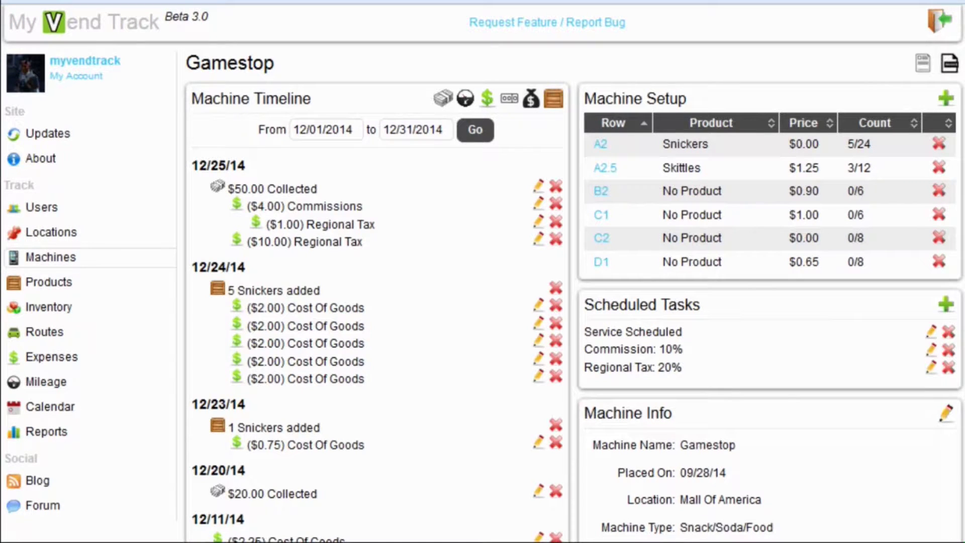
click(931, 349)
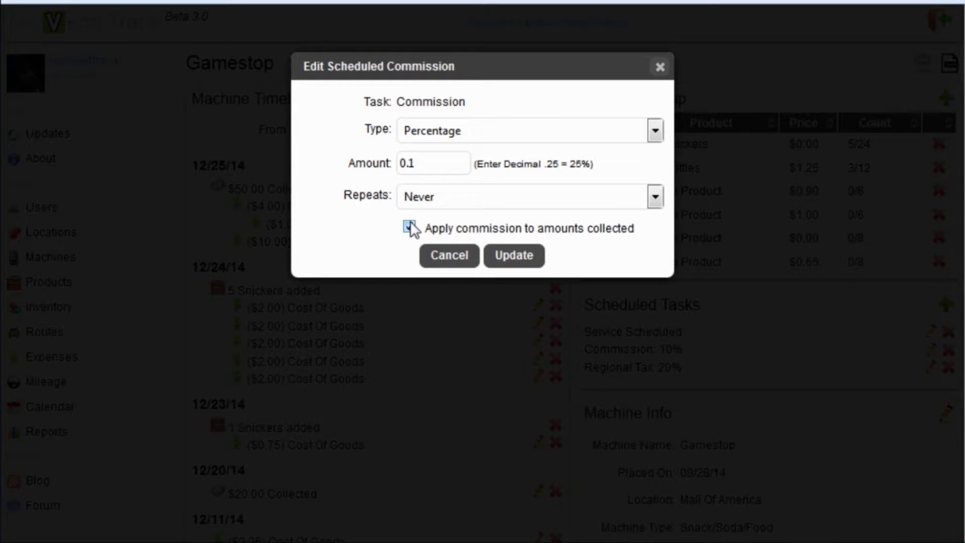
click(474, 258)
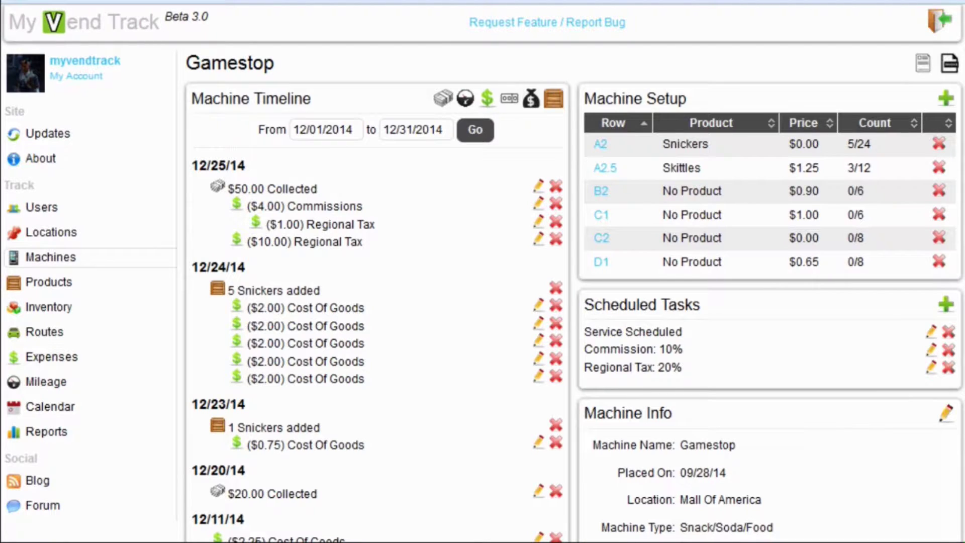
click(931, 368)
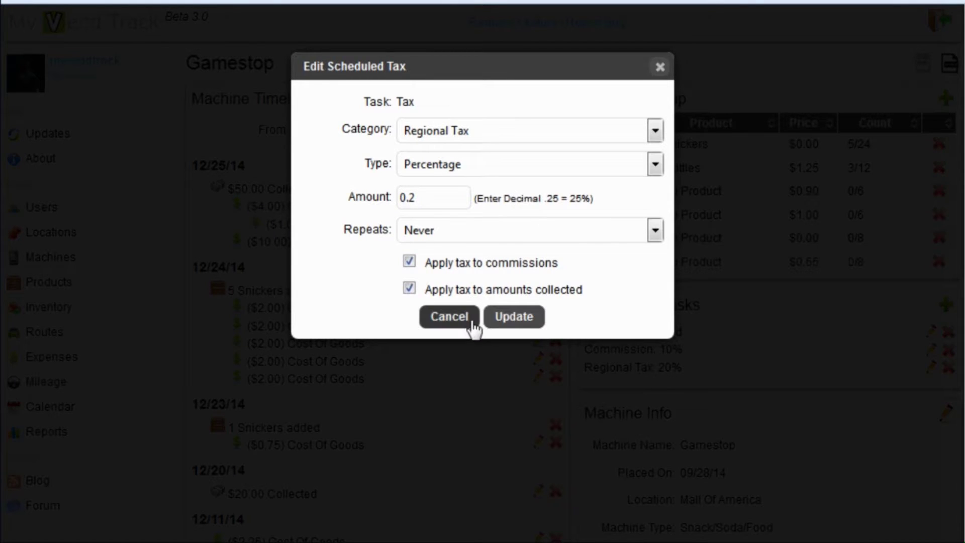
click(449, 317)
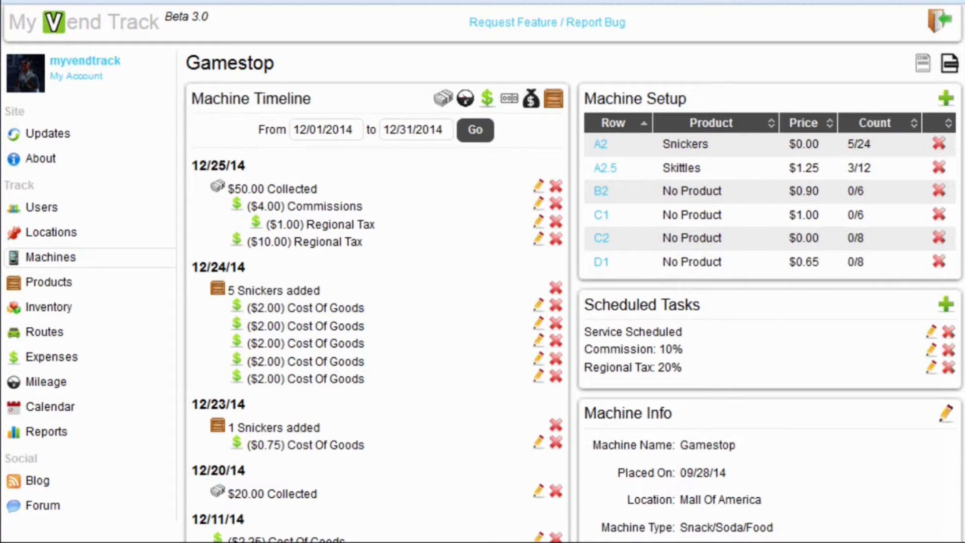
Step: Add a Fixed Amount $25 commission task repeating monthly from Dec 1, coloured red
click(945, 305)
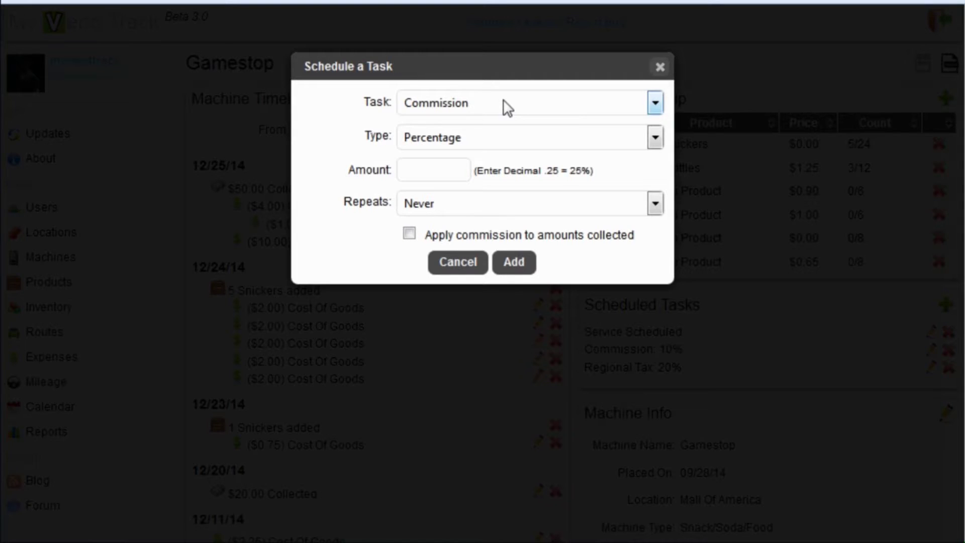
click(501, 139)
click(495, 171)
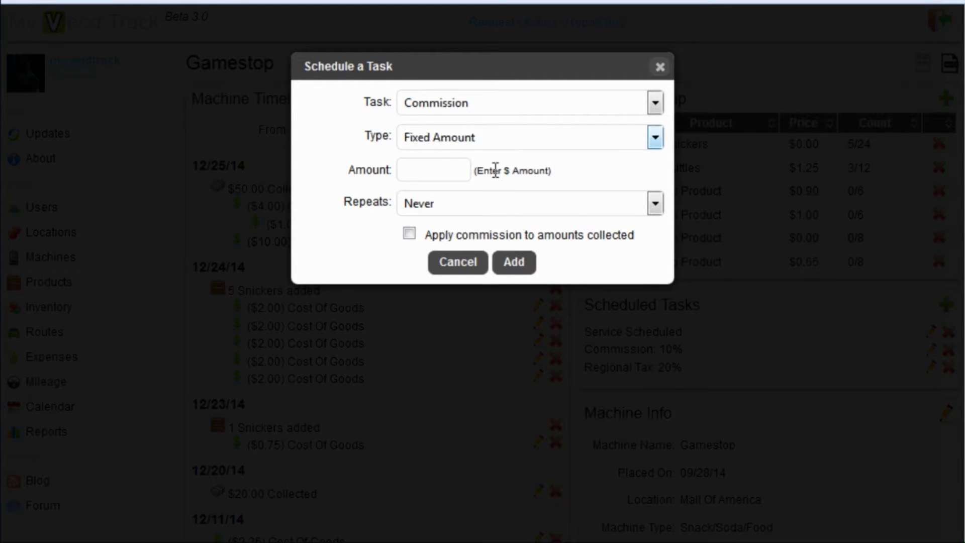
click(439, 171)
text(25m)
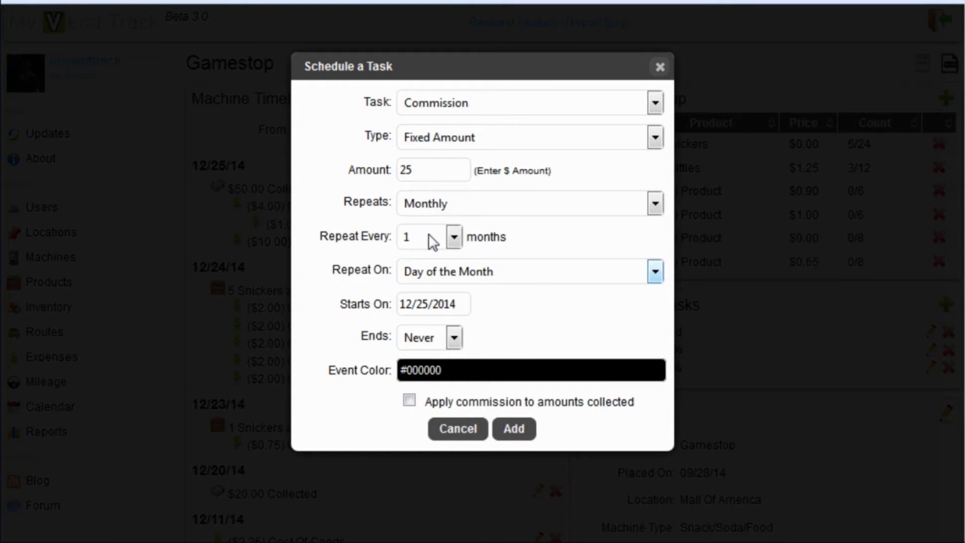
click(431, 307)
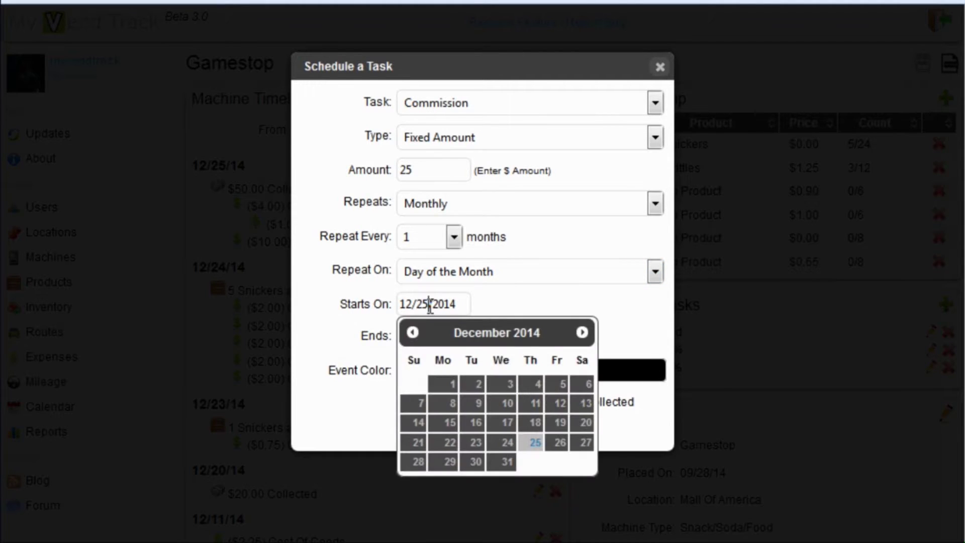
click(448, 387)
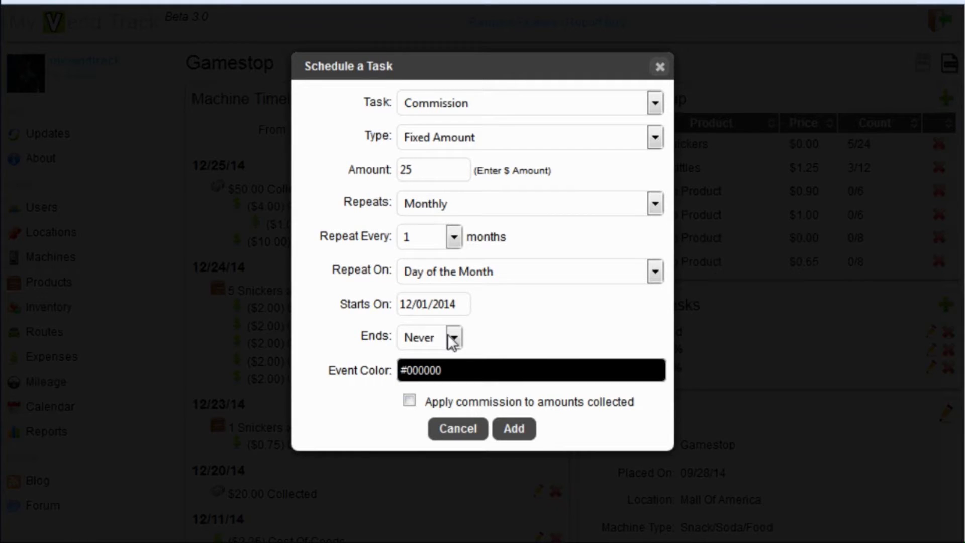
click(467, 369)
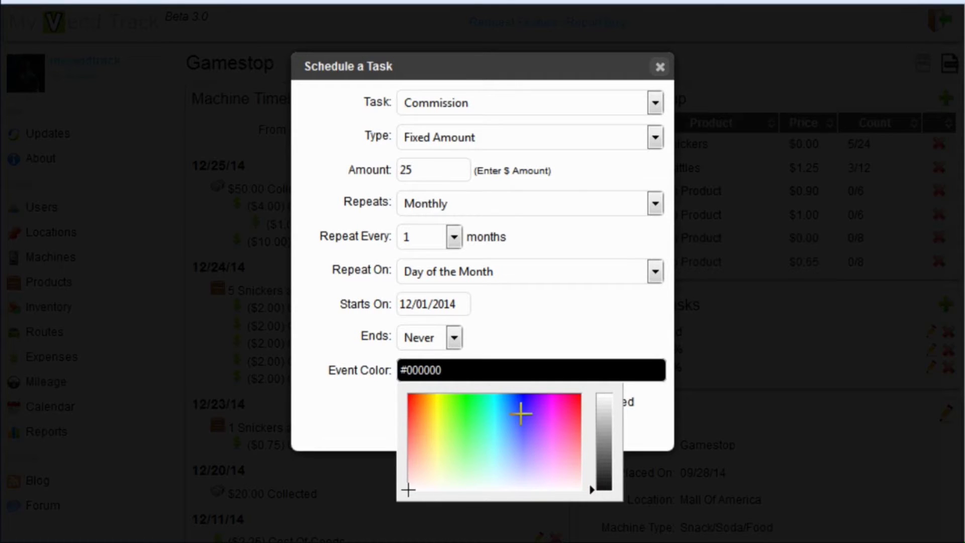
click(577, 399)
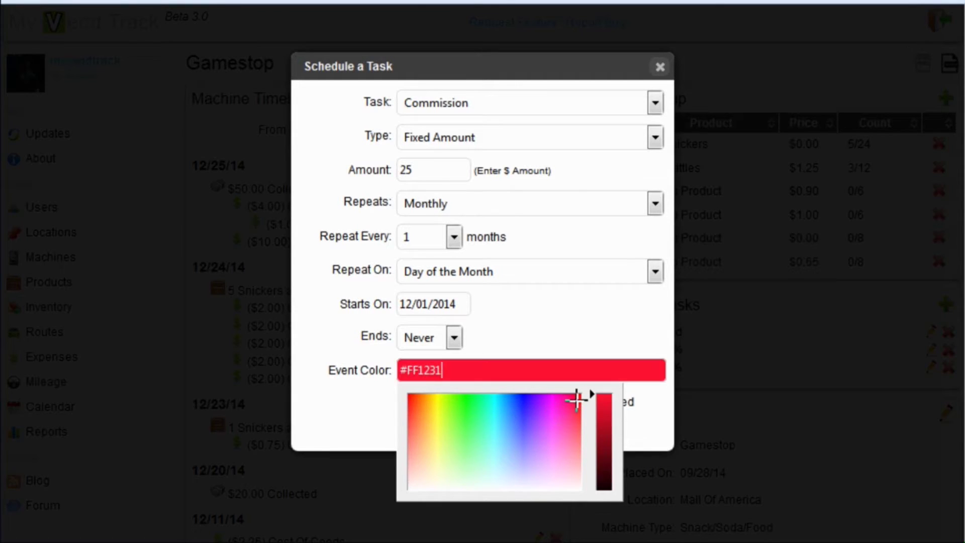
click(562, 341)
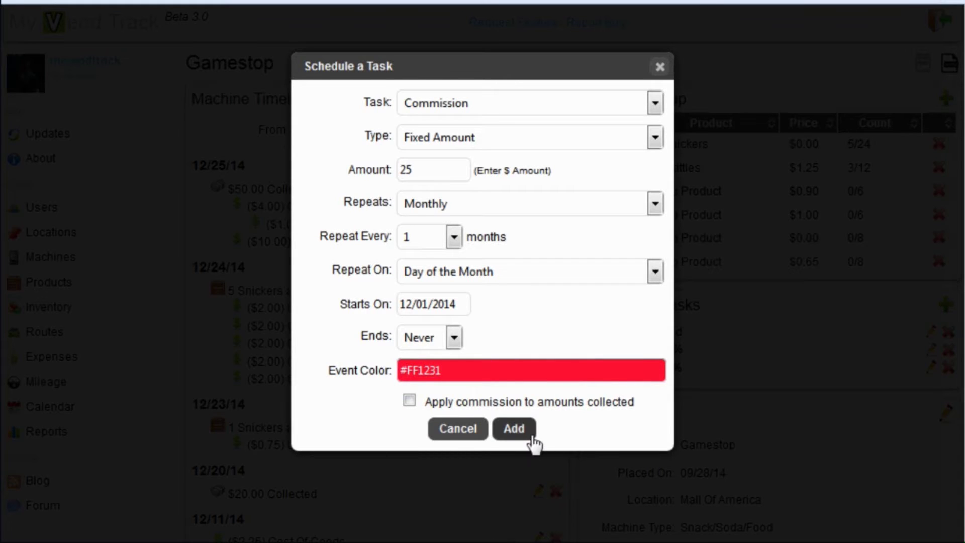
click(514, 429)
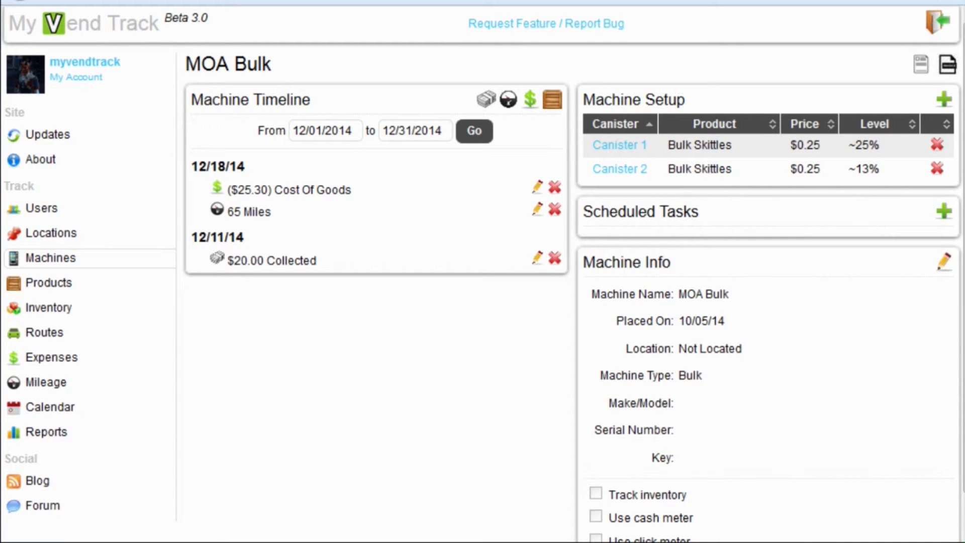
Step: Scroll down MOA Bulk's page to view its December timeline
scroll(482, 271, down, 1)
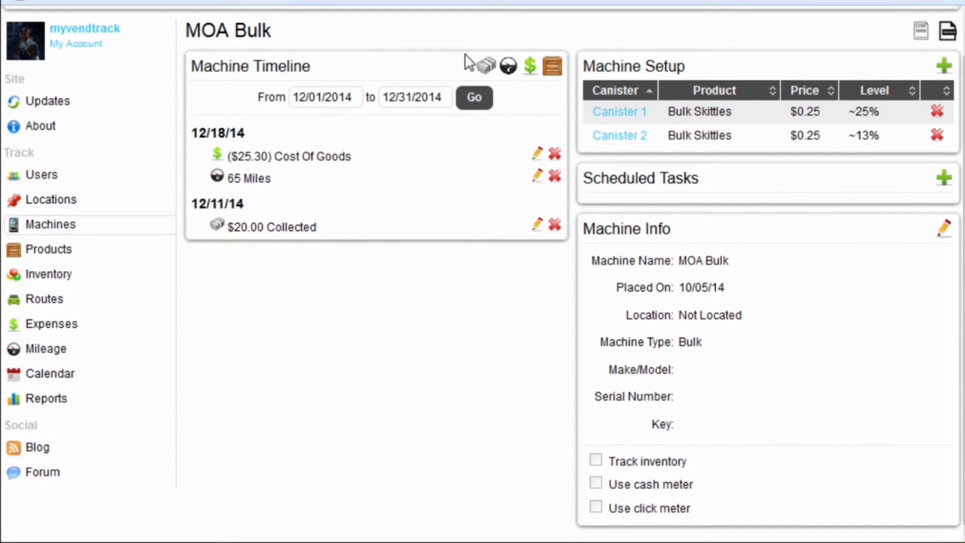
Step: Record Bulk Skittles Canister 1 going from empty (0) to a Full fill level
click(552, 65)
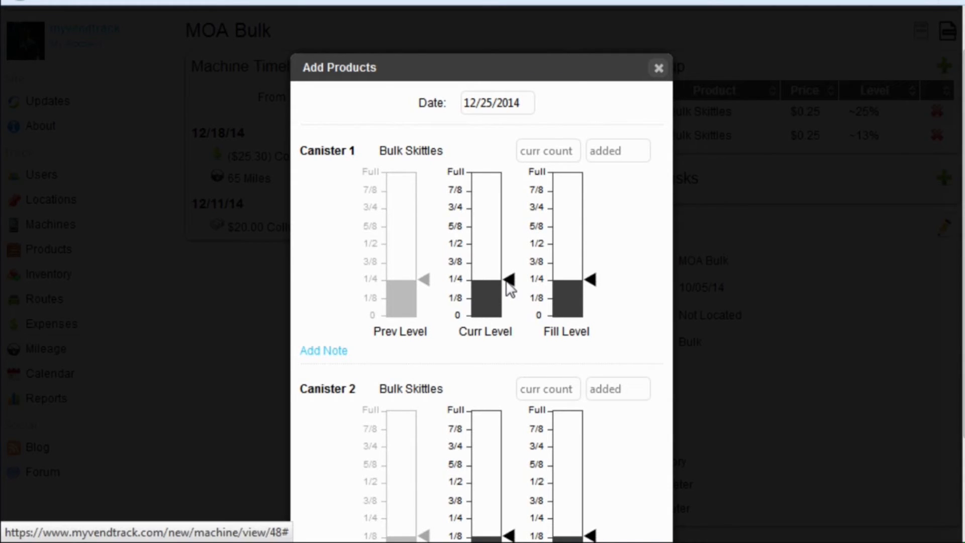
drag(510, 289, 508, 327)
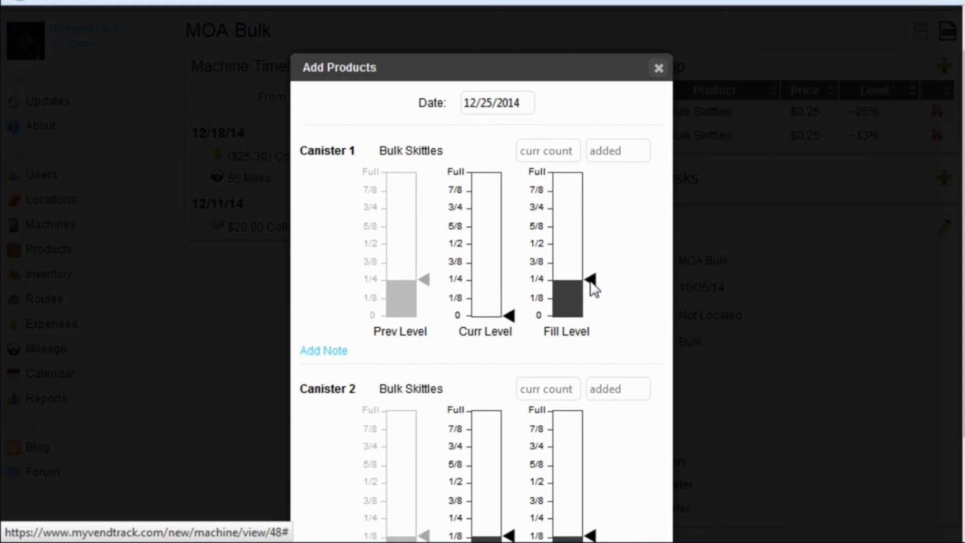
drag(594, 290, 595, 178)
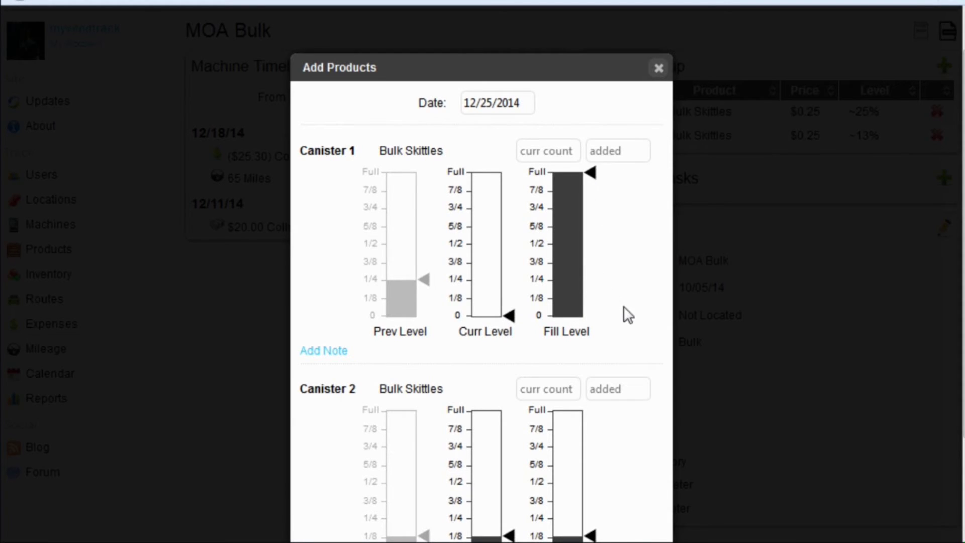
scroll(627, 315, down, 3)
click(514, 520)
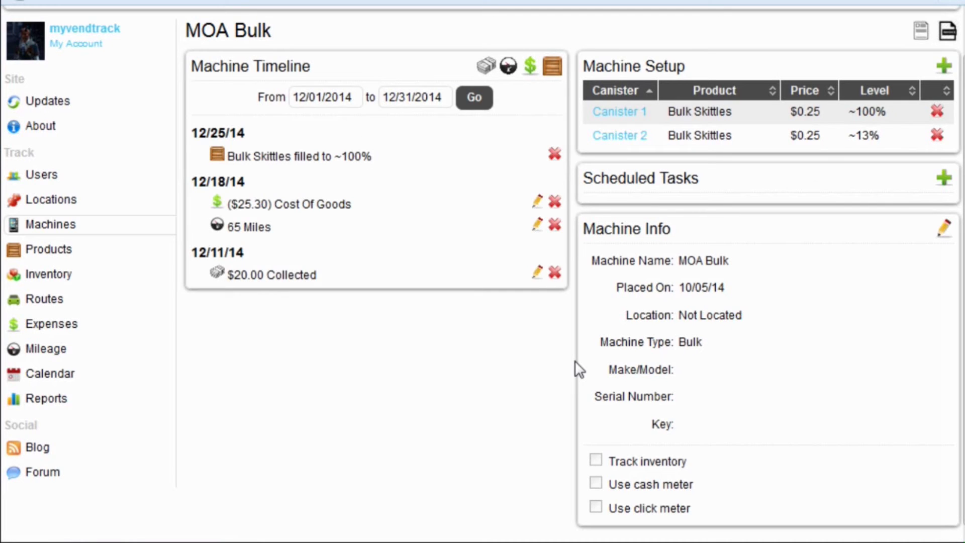